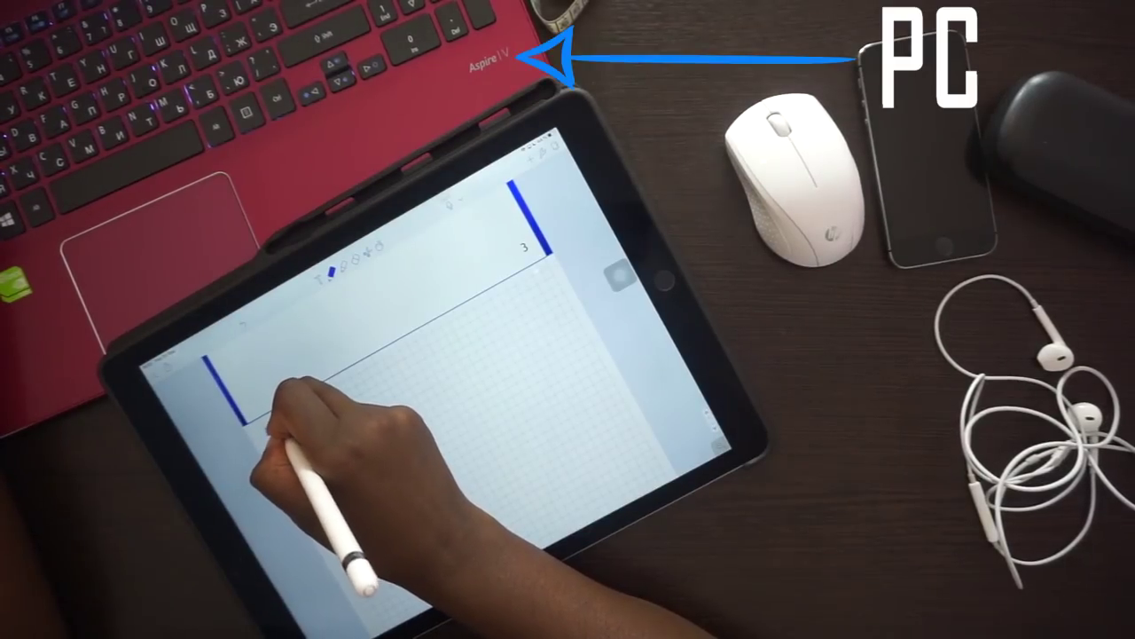
- Handwrite the line 'Heading – change (blood)' on the grid page below the header box
{"action": "left_click_drag", "start_coordinate": [253, 439], "coordinate": [345, 392]}
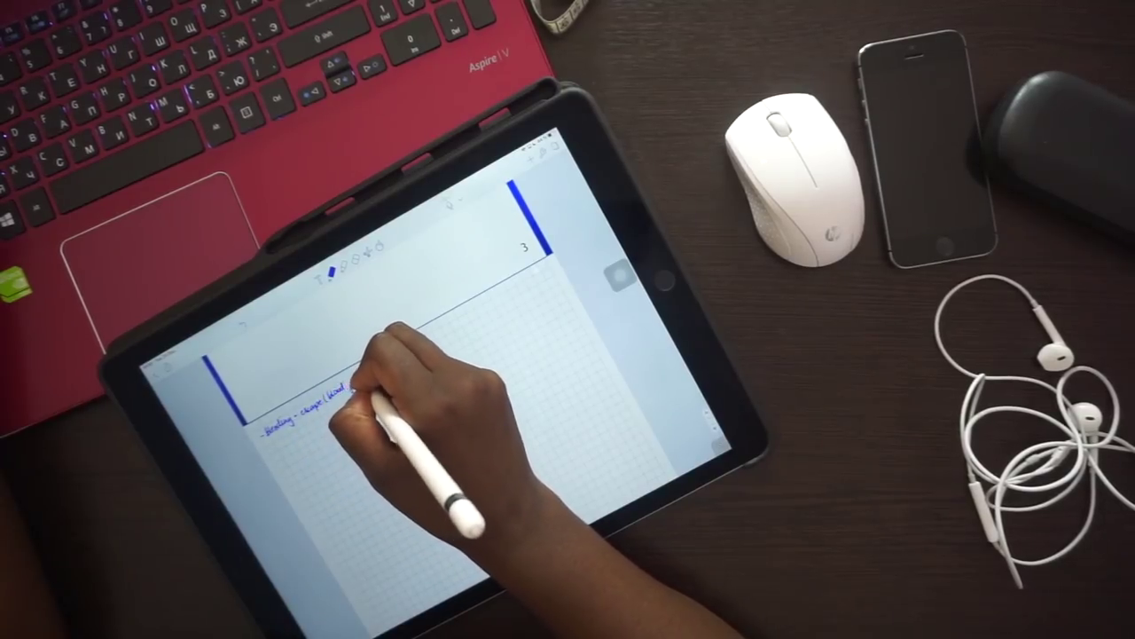
{"action": "mouse_move", "coordinate": [337, 392]}
{"action": "left_mouse_down"}
{"action": "mouse_move", "coordinate": [456, 327]}
{"action": "mouse_move", "coordinate": [481, 331]}
{"action": "mouse_move", "coordinate": [516, 307]}
{"action": "mouse_move", "coordinate": [514, 317]}
{"action": "mouse_move", "coordinate": [519, 299]}
{"action": "left_mouse_up"}
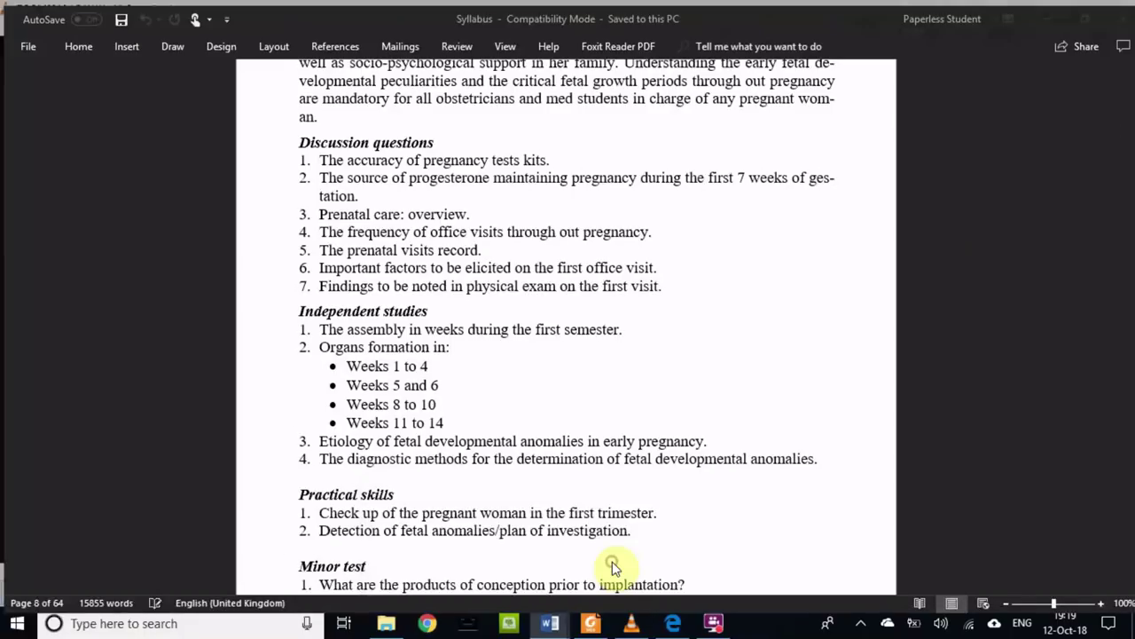
{"action": "scroll", "coordinate": [446, 340], "scroll_direction": "down", "scroll_amount": 3}
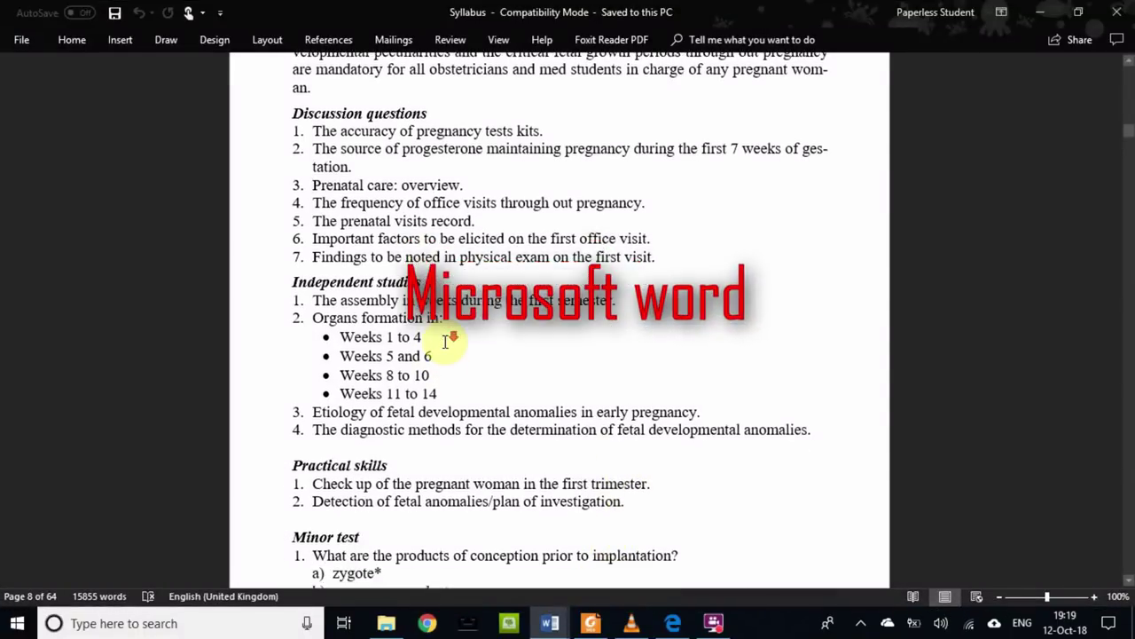
{"action": "scroll", "coordinate": [446, 340], "scroll_direction": "down", "scroll_amount": 1}
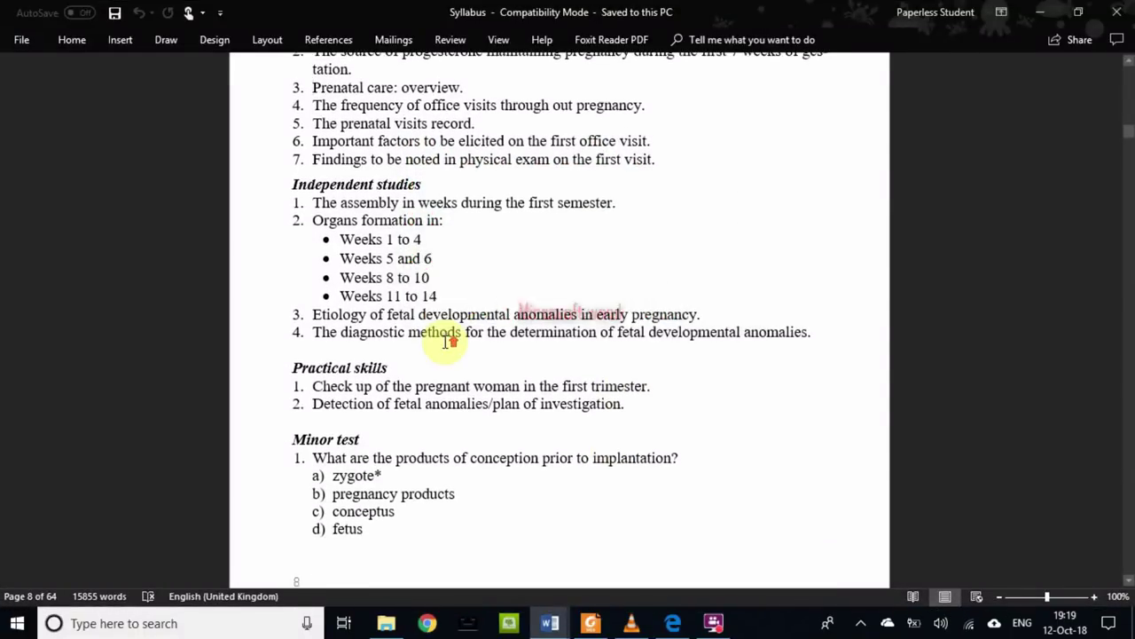
{"action": "scroll", "coordinate": [446, 341], "scroll_direction": "up", "scroll_amount": 1}
{"action": "mouse_move", "coordinate": [550, 623]}
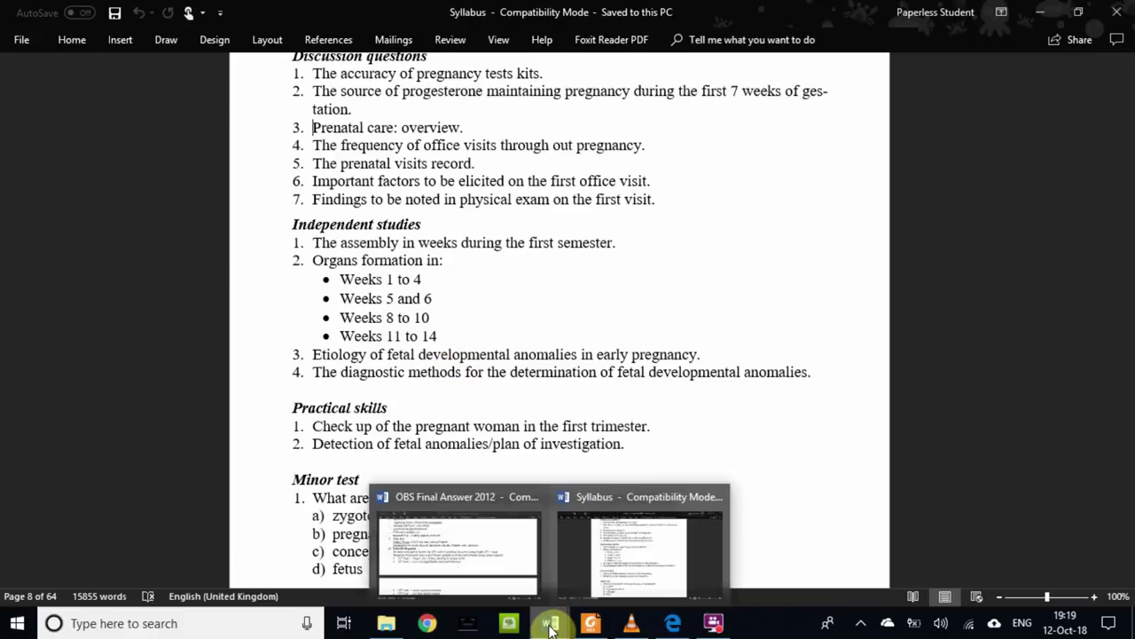
{"action": "left_click", "coordinate": [477, 568]}
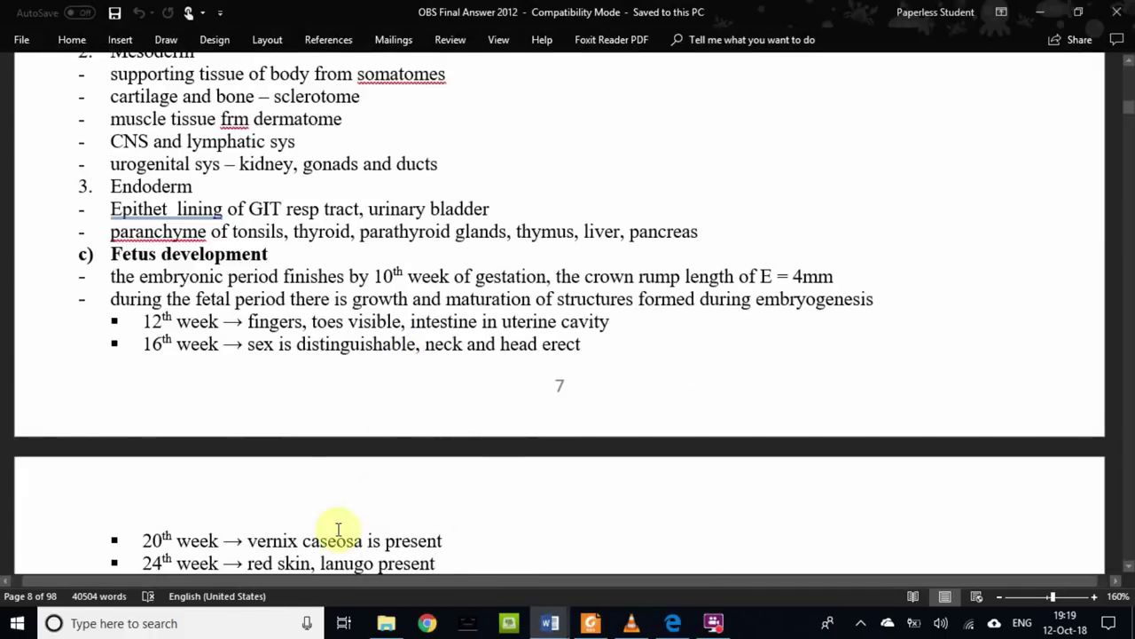
{"action": "left_click", "coordinate": [550, 623]}
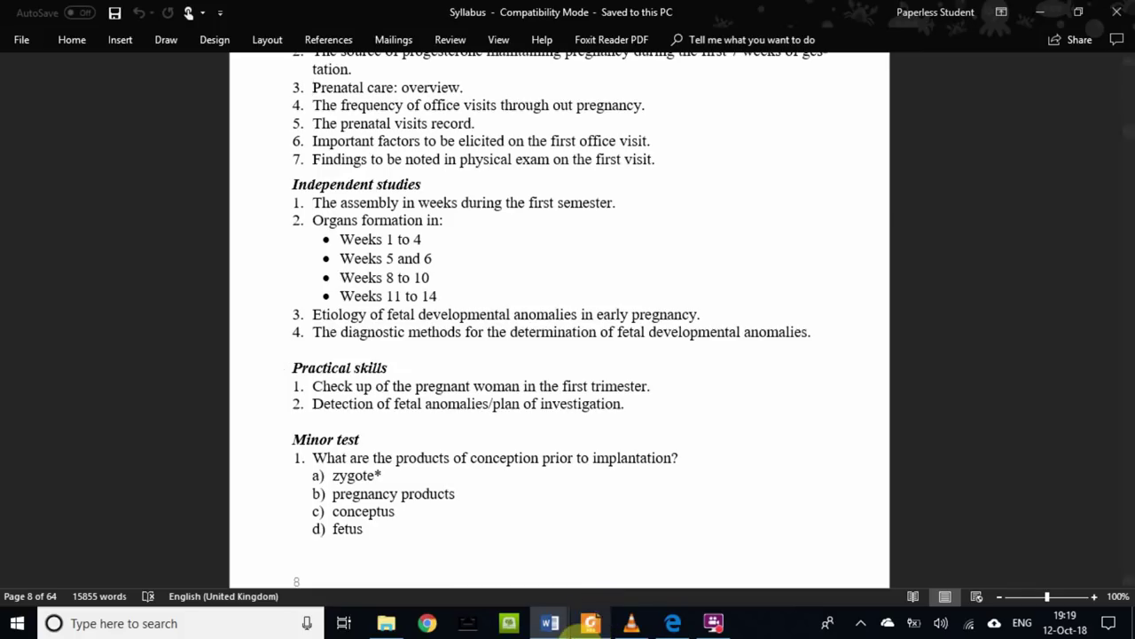
{"action": "left_click", "coordinate": [589, 624]}
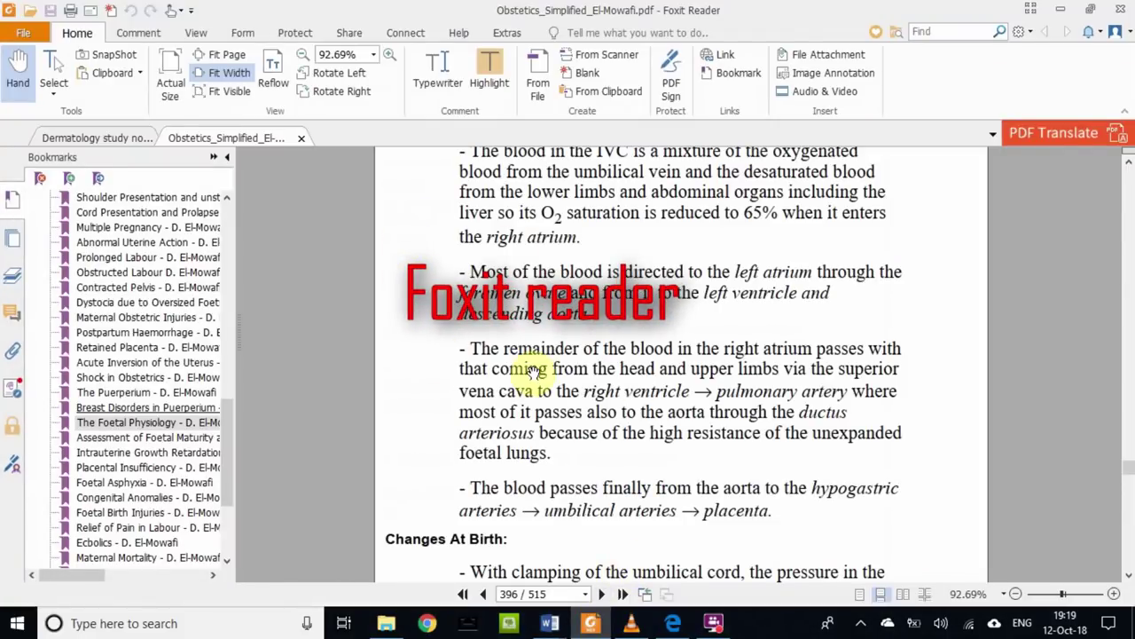
- Skim the obstetrics PDF's foetal physiology pages, then bring the Edge EPUB textbook forward
{"action": "scroll", "coordinate": [552, 361], "scroll_direction": "up", "scroll_amount": 5}
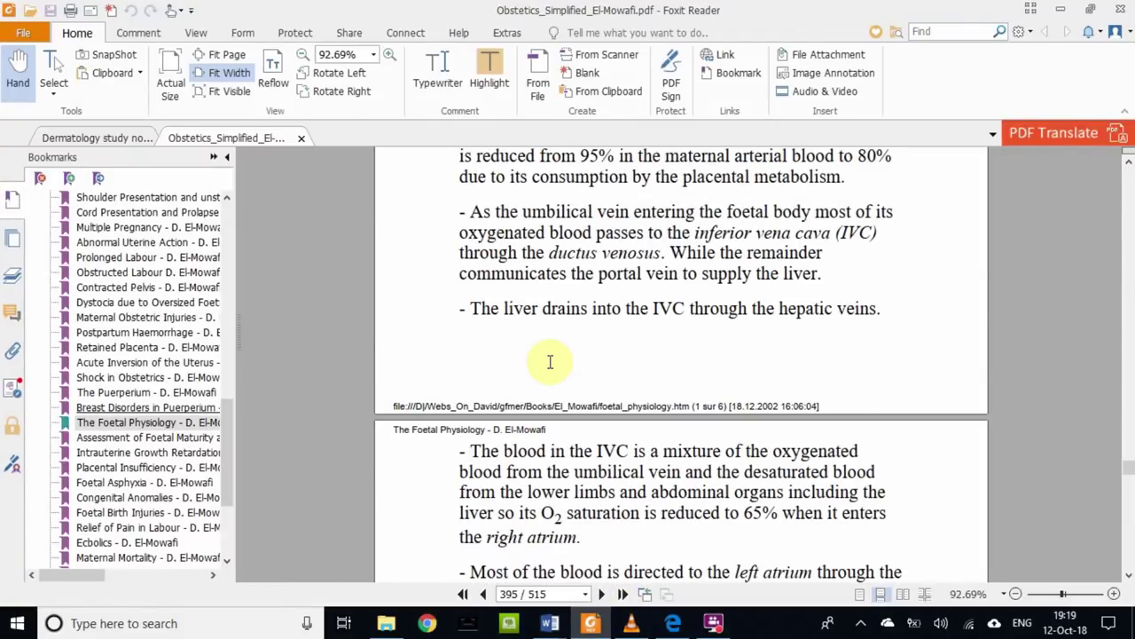
{"action": "scroll", "coordinate": [552, 362], "scroll_direction": "down", "scroll_amount": 4}
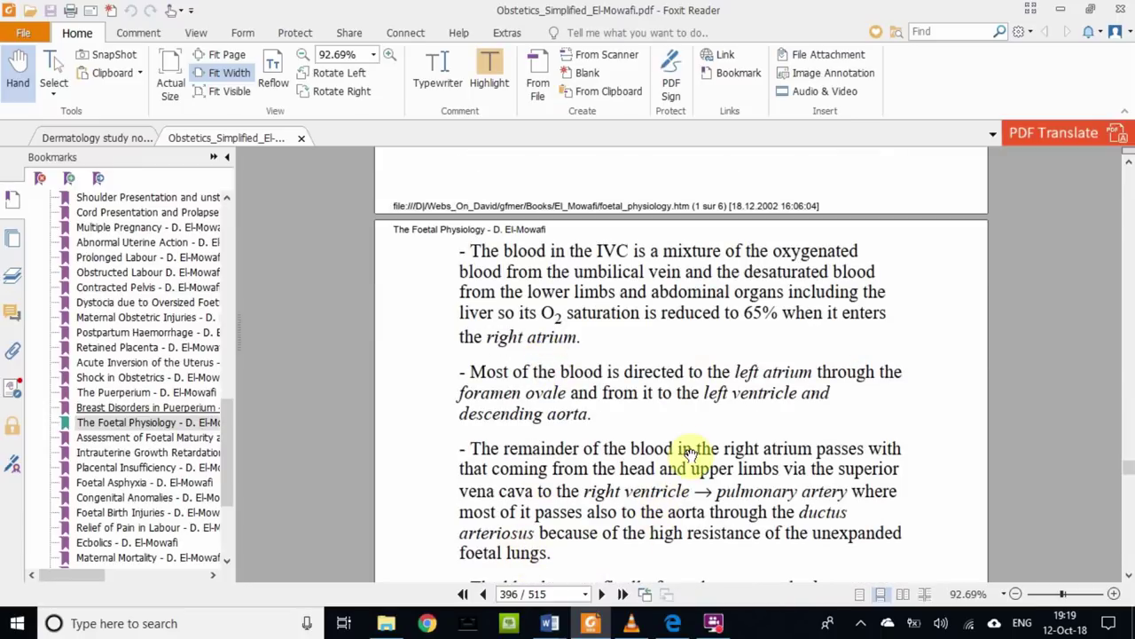
{"action": "scroll", "coordinate": [695, 450], "scroll_direction": "down", "scroll_amount": 1}
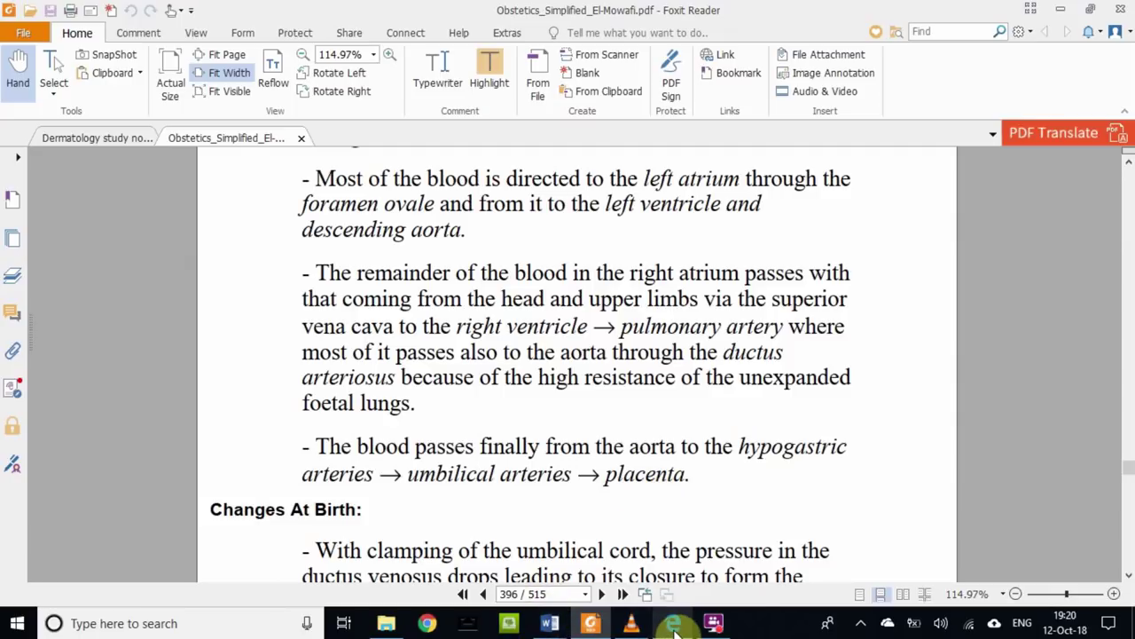
{"action": "left_click", "coordinate": [641, 554]}
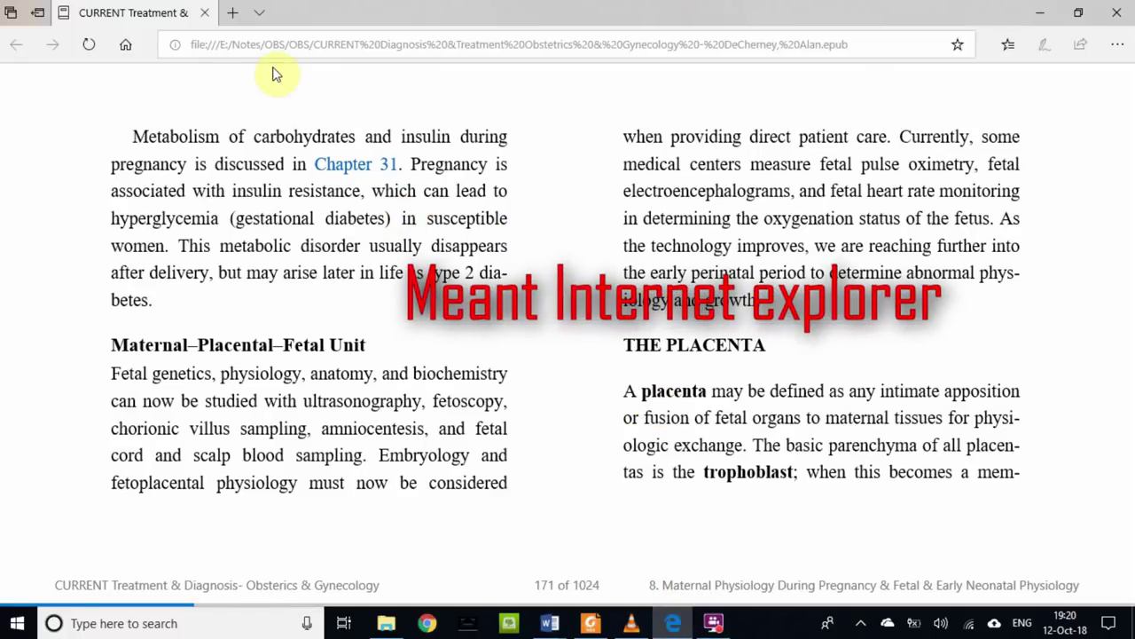
- Show the EPUB textbook's table of contents and scroll through its chapter list
{"action": "left_click", "coordinate": [487, 553]}
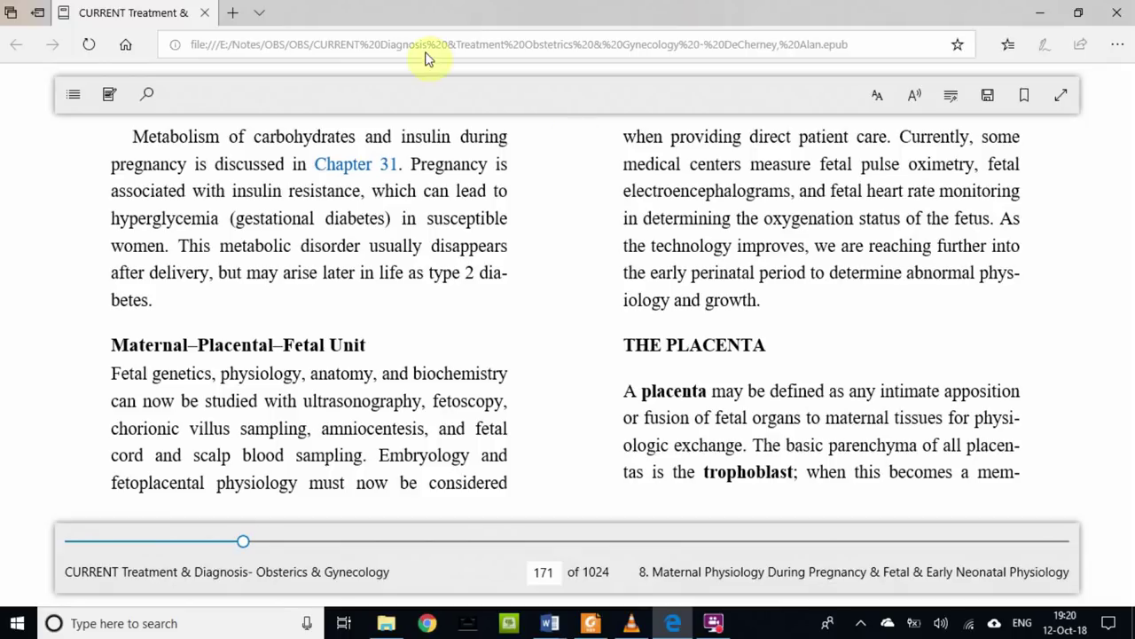
{"action": "left_click", "coordinate": [84, 101]}
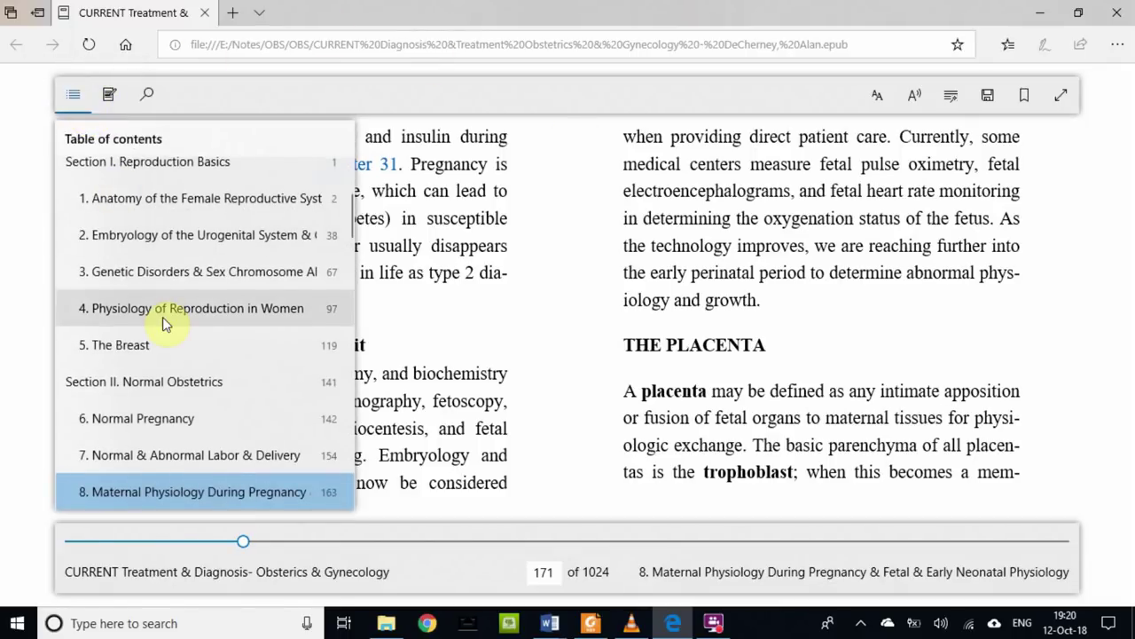
{"action": "scroll", "coordinate": [162, 316], "scroll_direction": "up", "scroll_amount": 3}
{"action": "scroll", "coordinate": [164, 328], "scroll_direction": "down", "scroll_amount": 8}
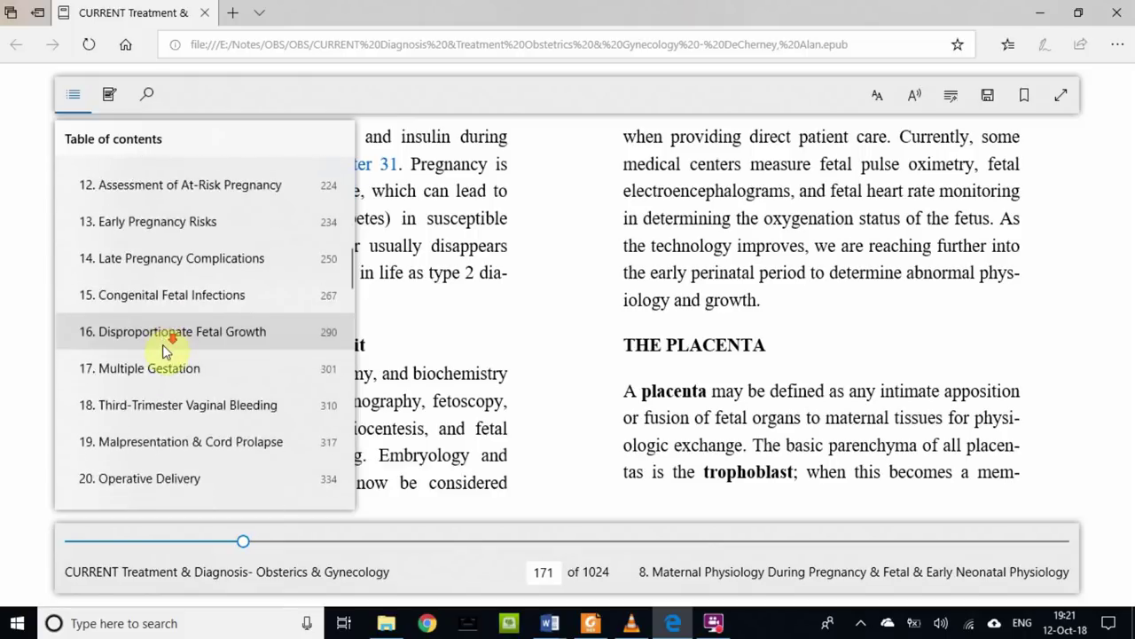
{"action": "scroll", "coordinate": [163, 352], "scroll_direction": "down", "scroll_amount": 10}
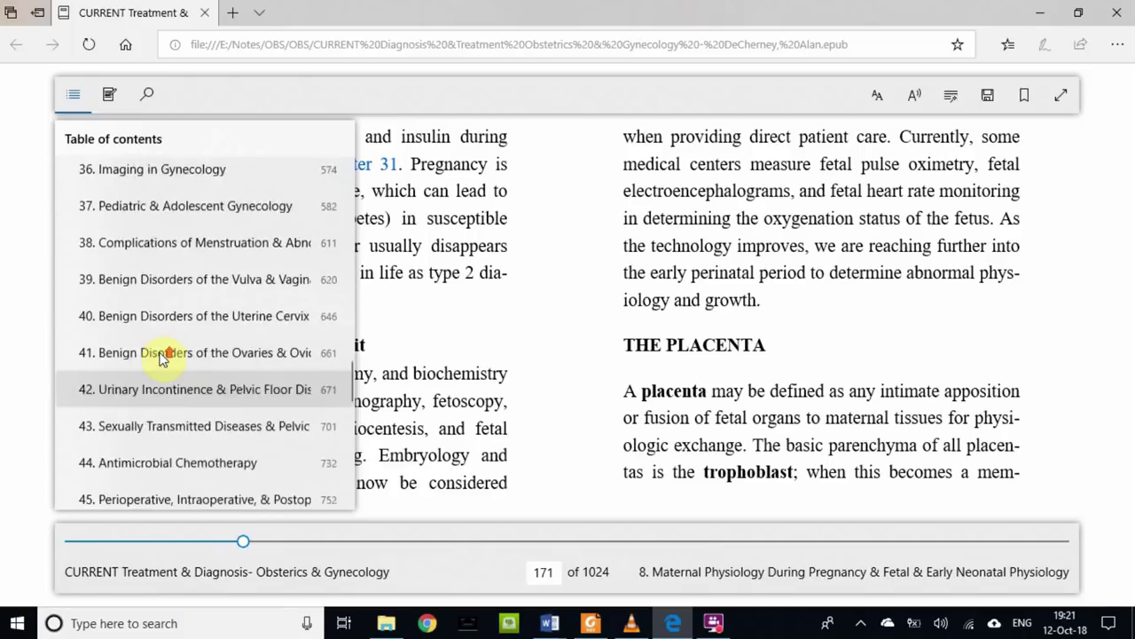
{"action": "scroll", "coordinate": [163, 354], "scroll_direction": "up", "scroll_amount": 15}
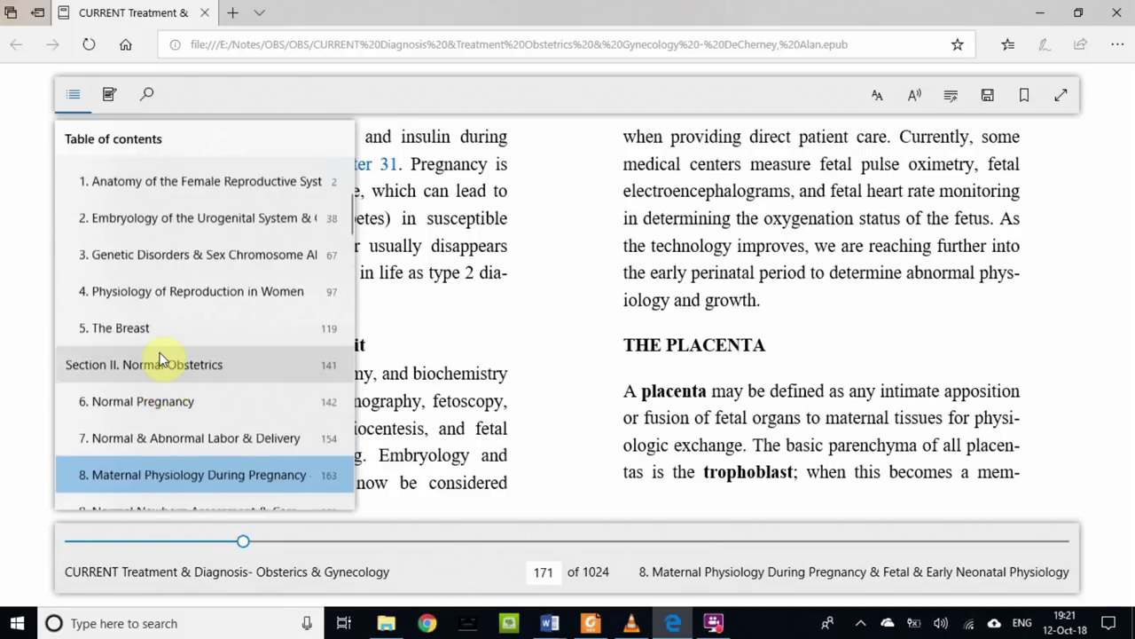
{"action": "scroll", "coordinate": [162, 355], "scroll_direction": "up", "scroll_amount": 3}
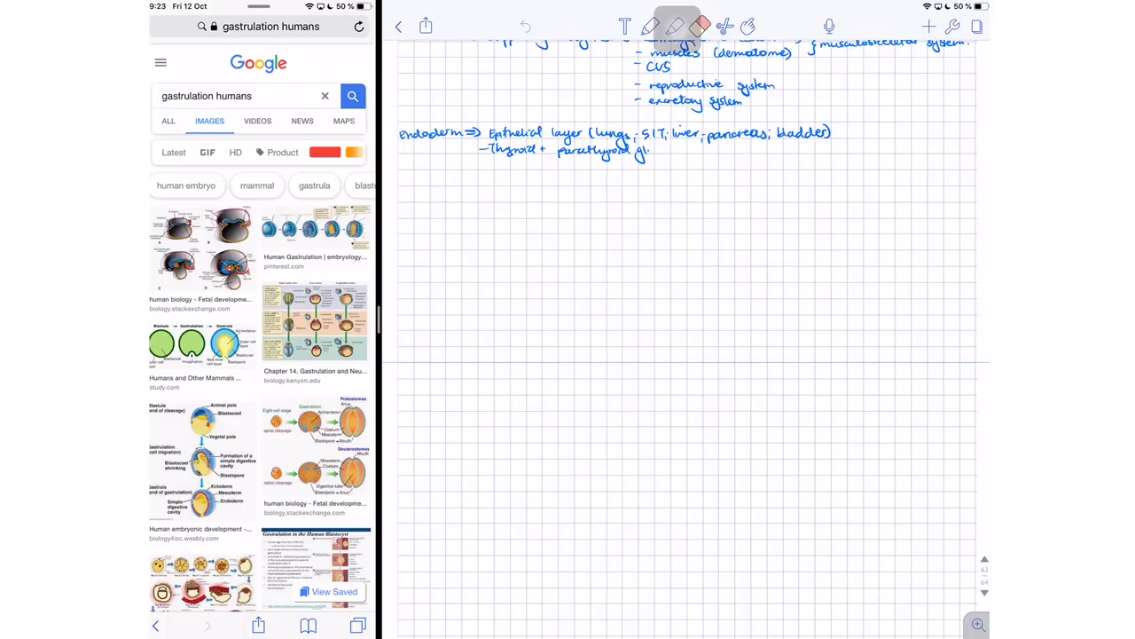
- Scroll the ectoderm, mesoderm and endoderm notes, then swipe up the dock to go home
{"action": "scroll", "coordinate": [686, 338], "scroll_direction": "up", "scroll_amount": 2}
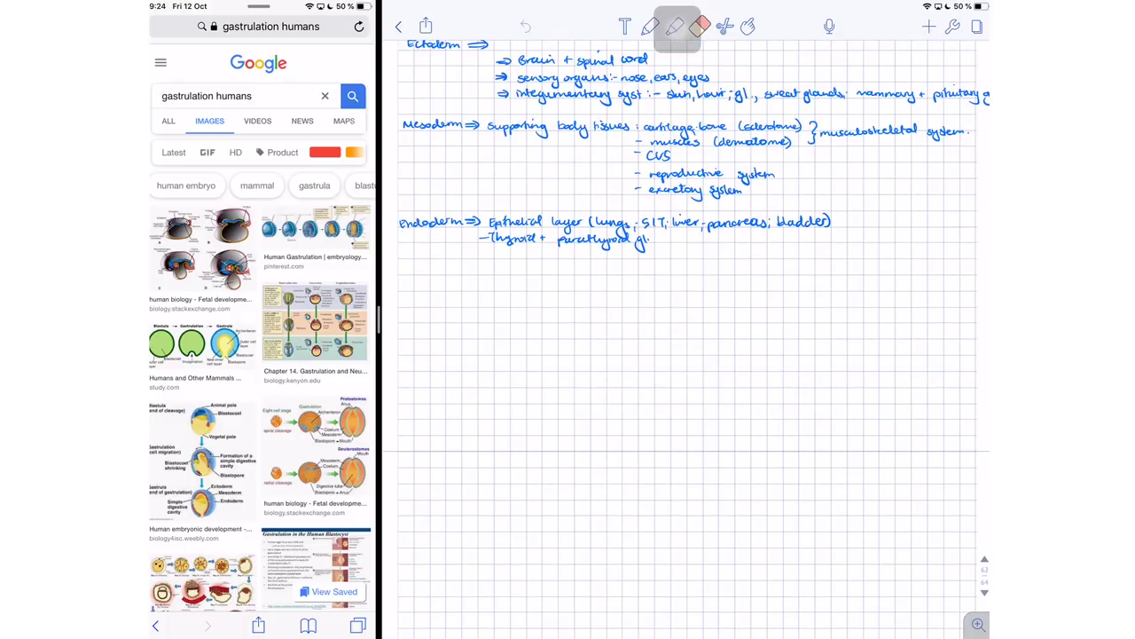
{"action": "left_click_drag", "start_coordinate": [568, 637], "coordinate": [302, 408]}
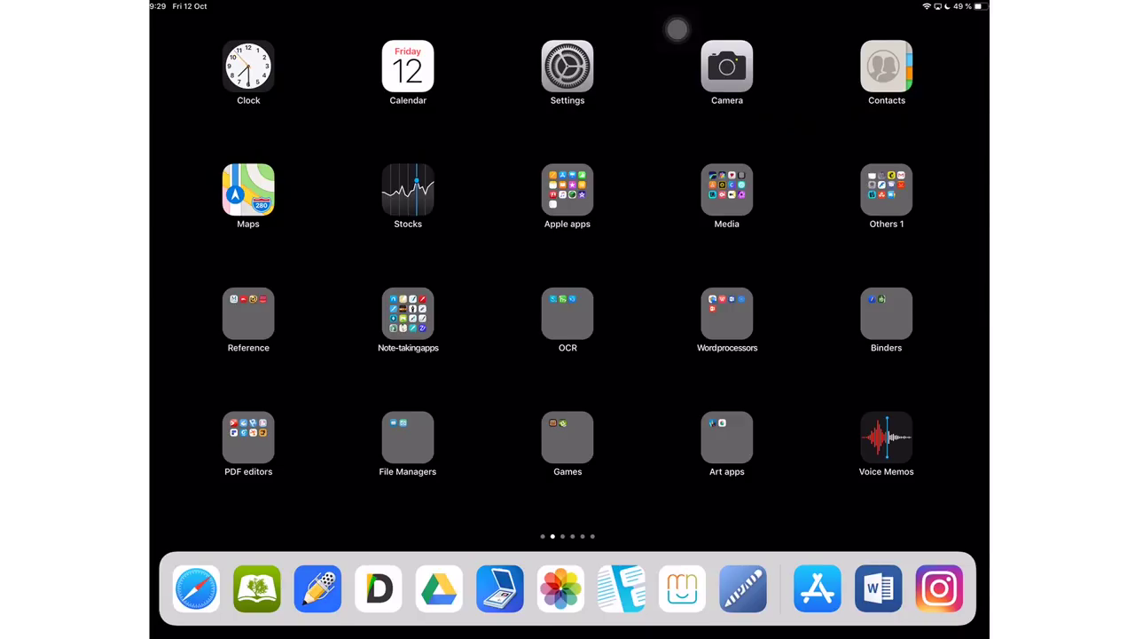
- Open Study material › CLINICAL SUBJECTS in Google Drive and scroll down to UROLOGY
{"action": "left_click", "coordinate": [439, 588]}
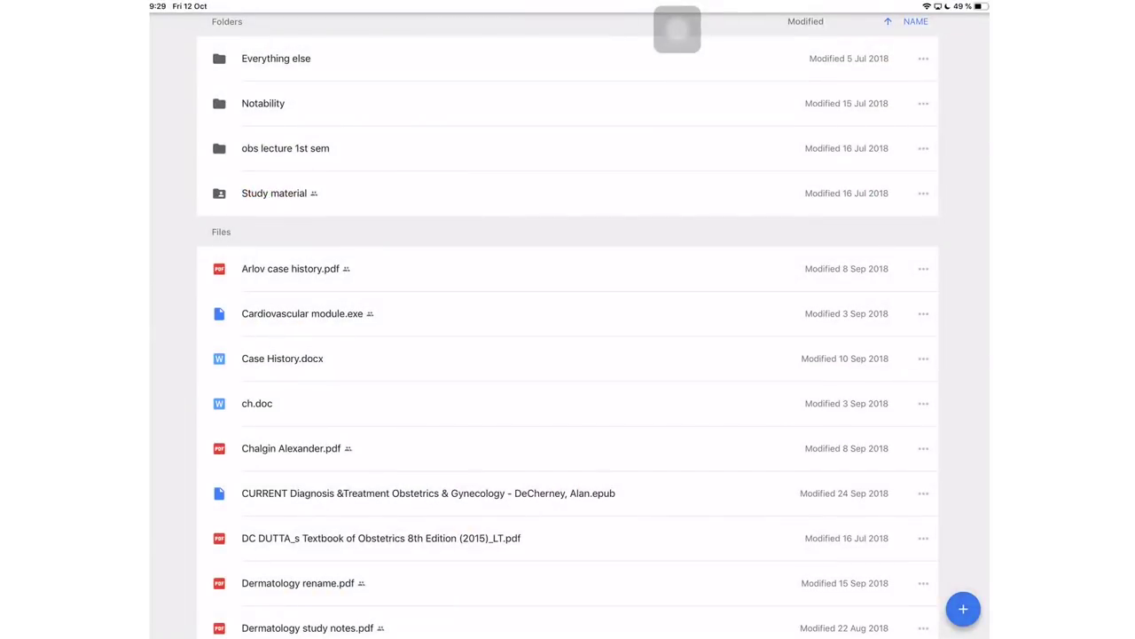
{"action": "left_click", "coordinate": [274, 193]}
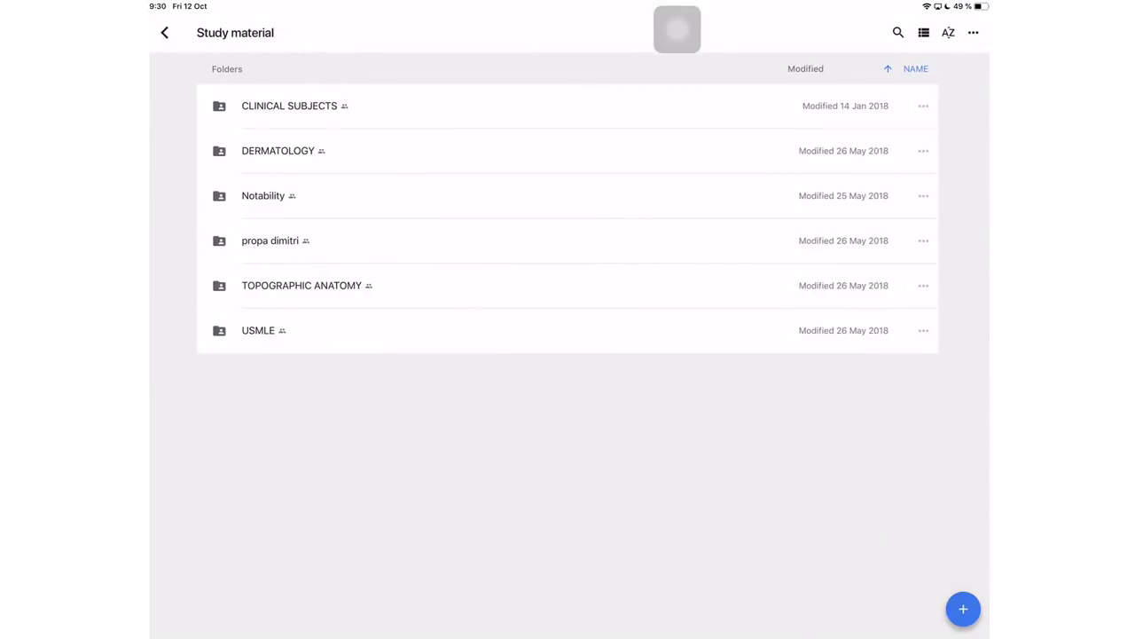
{"action": "left_click", "coordinate": [289, 106]}
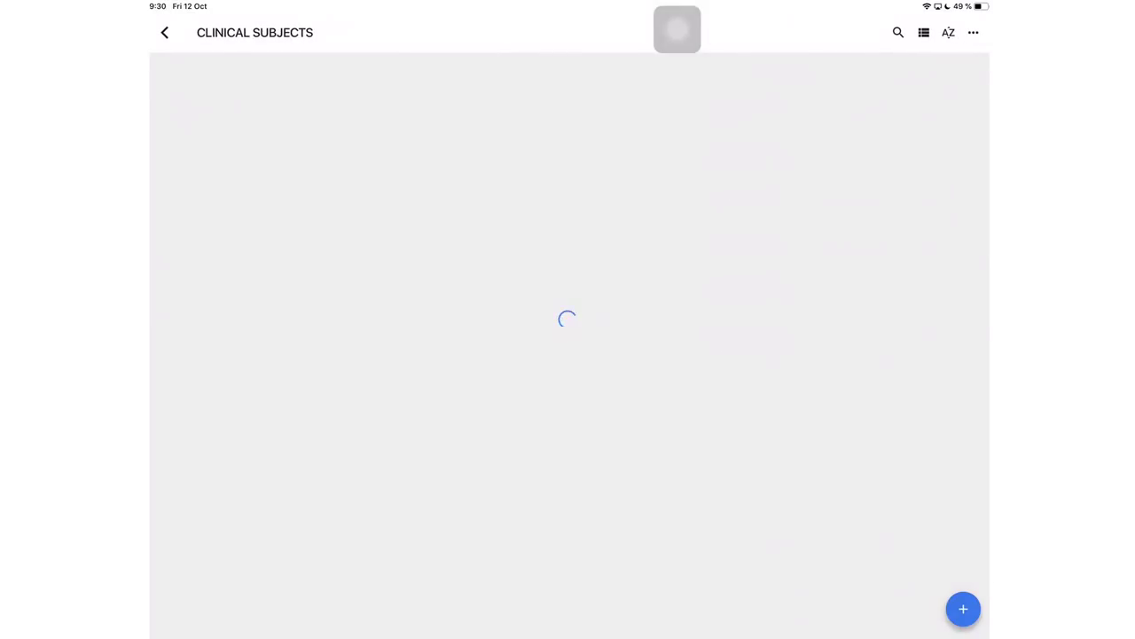
{"action": "scroll", "coordinate": [567, 355], "scroll_direction": "down", "scroll_amount": 7}
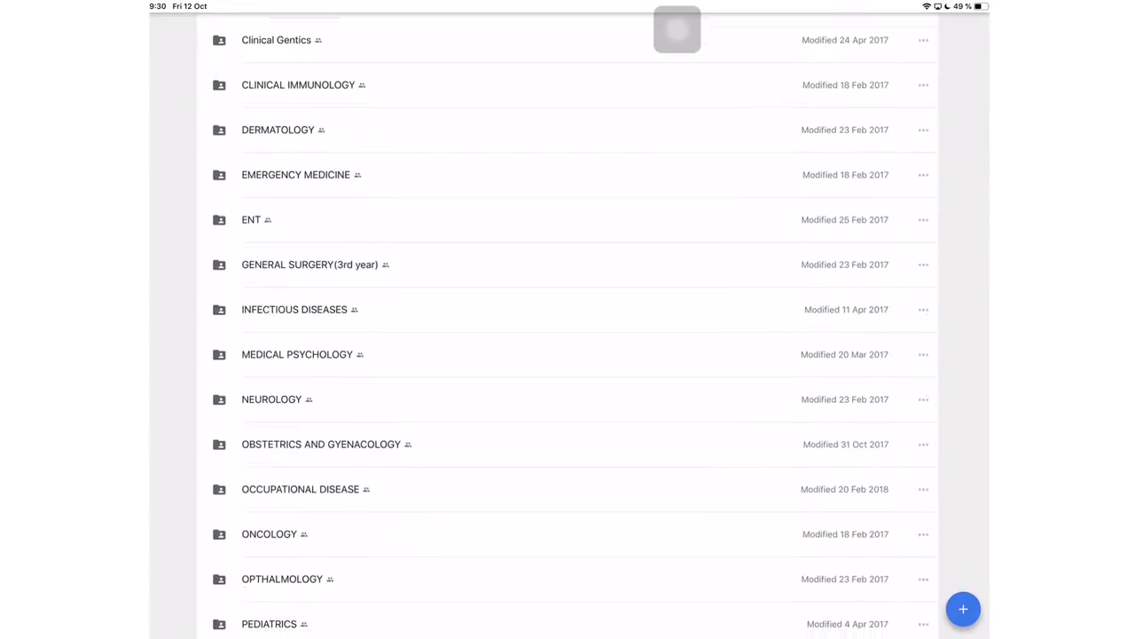
{"action": "scroll", "coordinate": [568, 355], "scroll_direction": "down", "scroll_amount": 8}
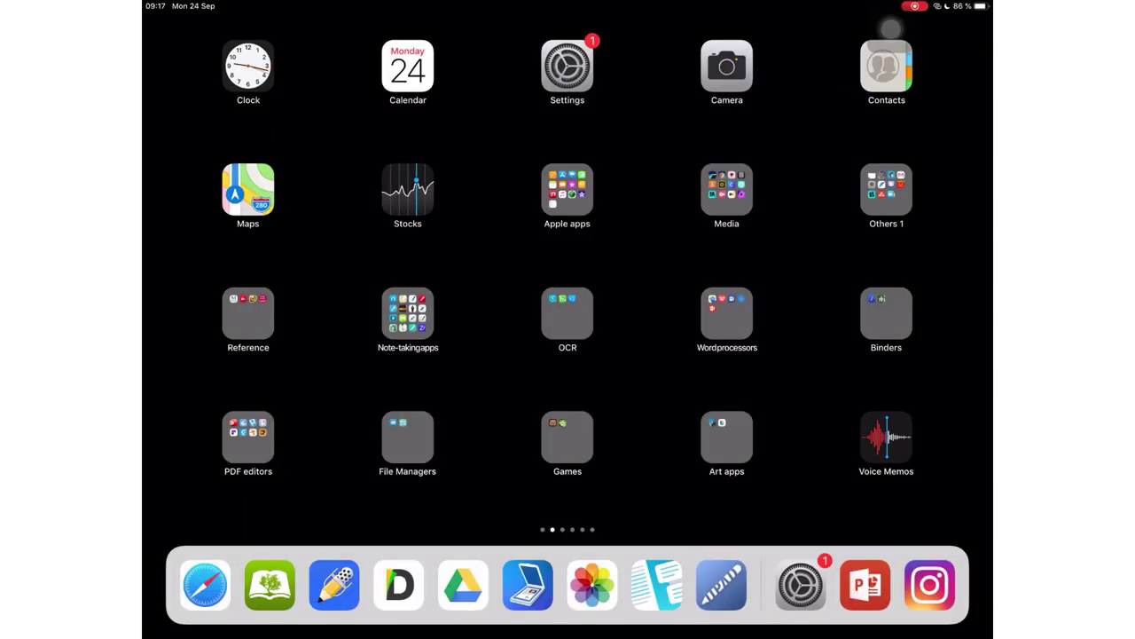
- Return to CLINICAL SUBJECTS from My Drive and open the REANIMATION folder
{"action": "left_click", "coordinate": [463, 585]}
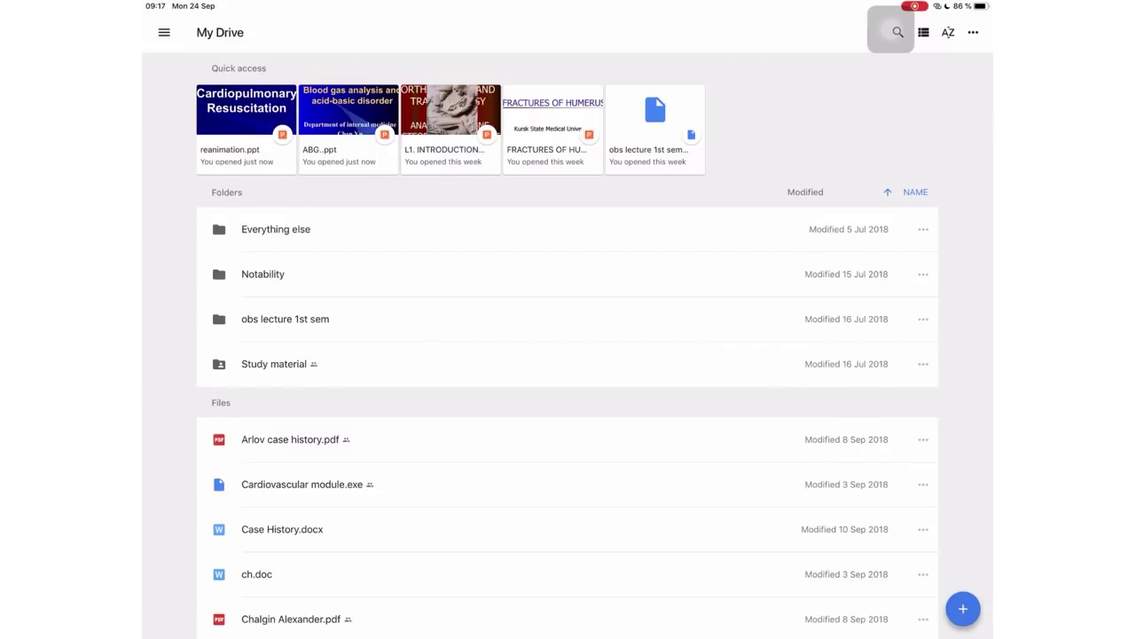
{"action": "left_click", "coordinate": [273, 363]}
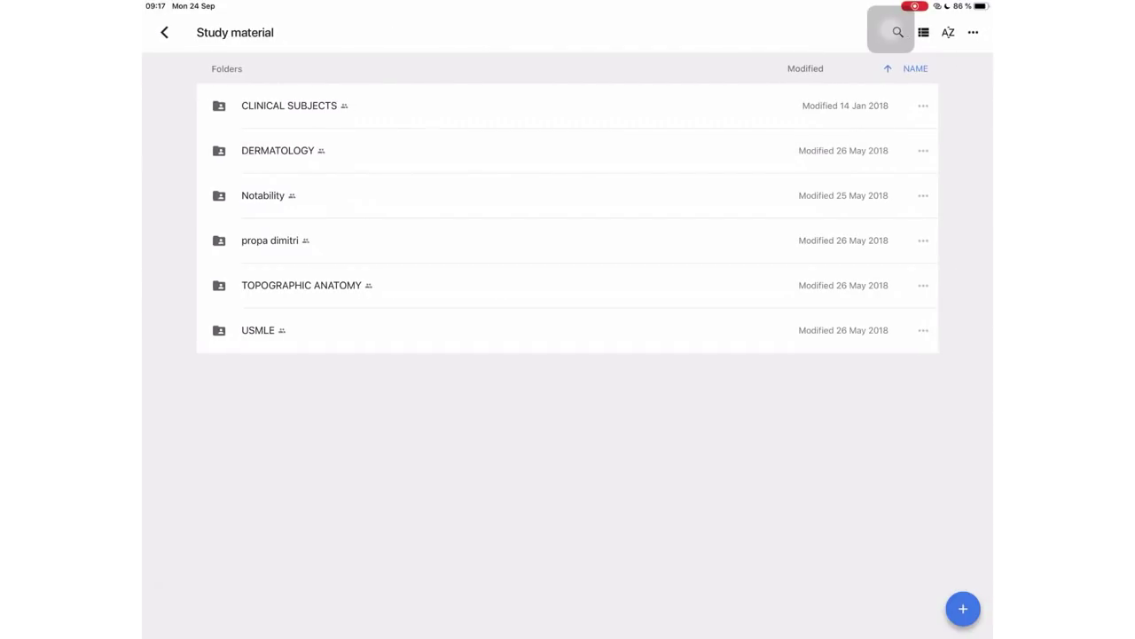
{"action": "left_click", "coordinate": [289, 105]}
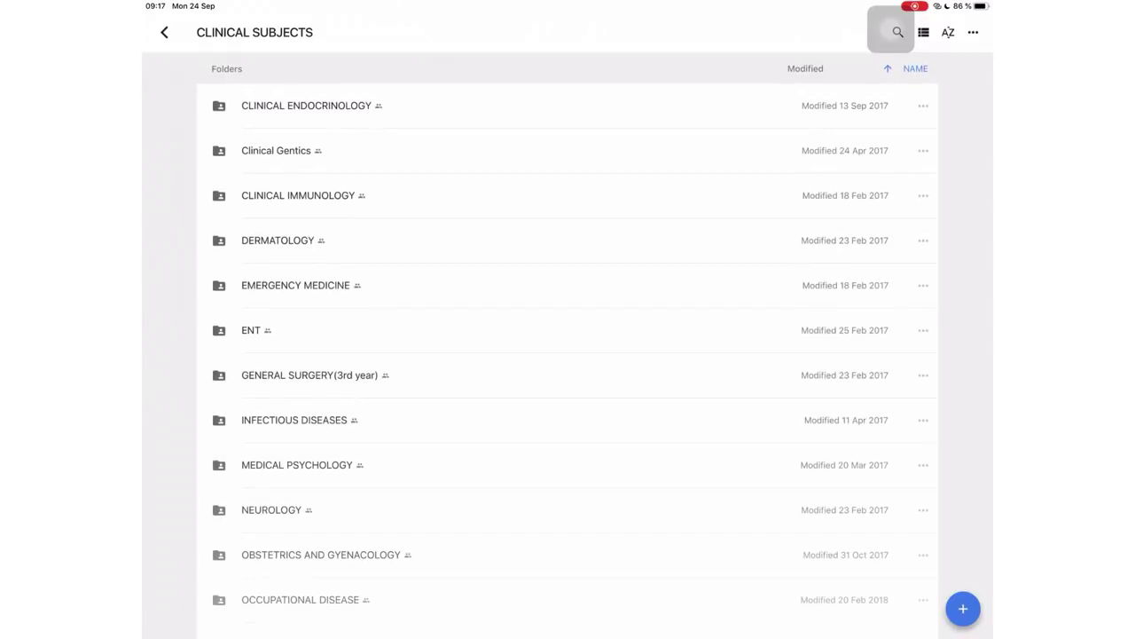
{"action": "scroll", "coordinate": [891, 32], "scroll_direction": "down", "scroll_amount": 10}
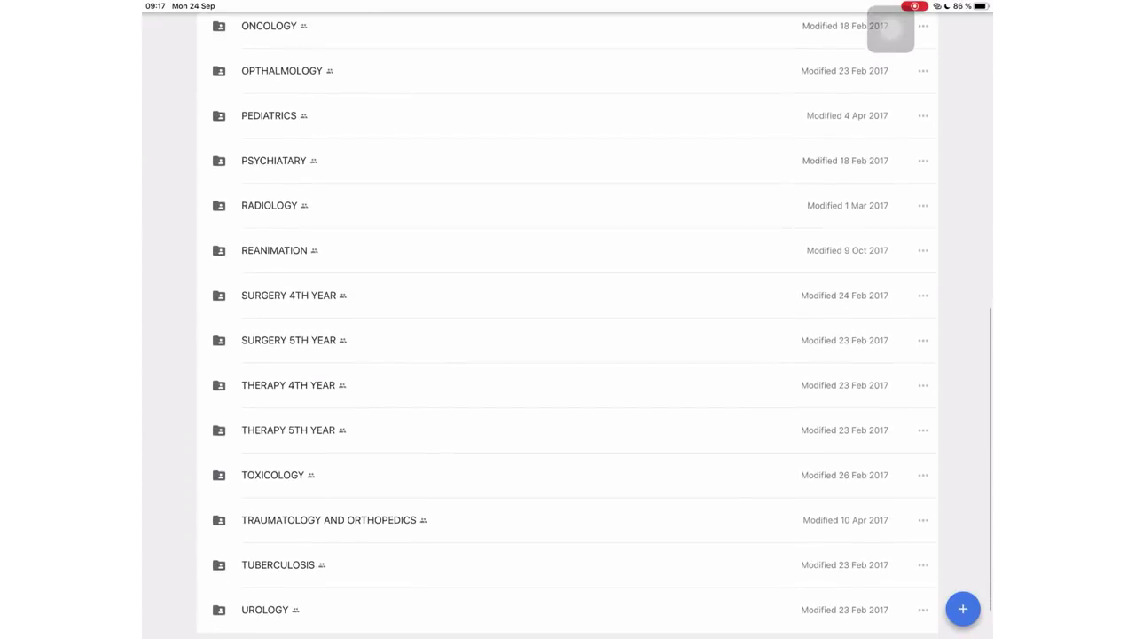
{"action": "scroll", "coordinate": [568, 311], "scroll_direction": "up", "scroll_amount": 2}
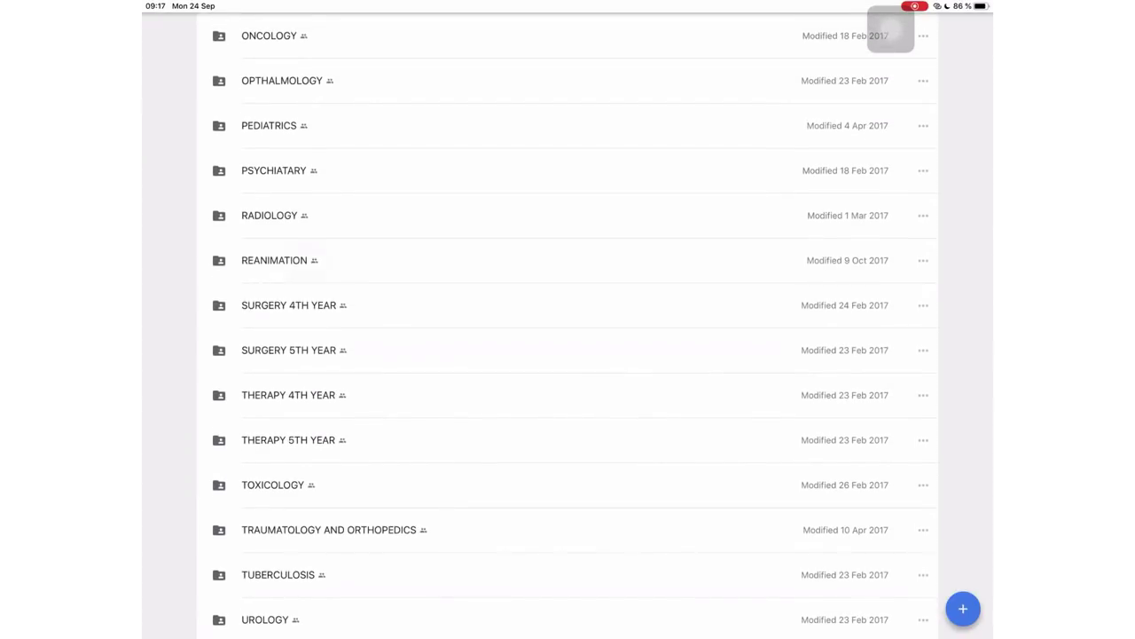
{"action": "left_click", "coordinate": [275, 259]}
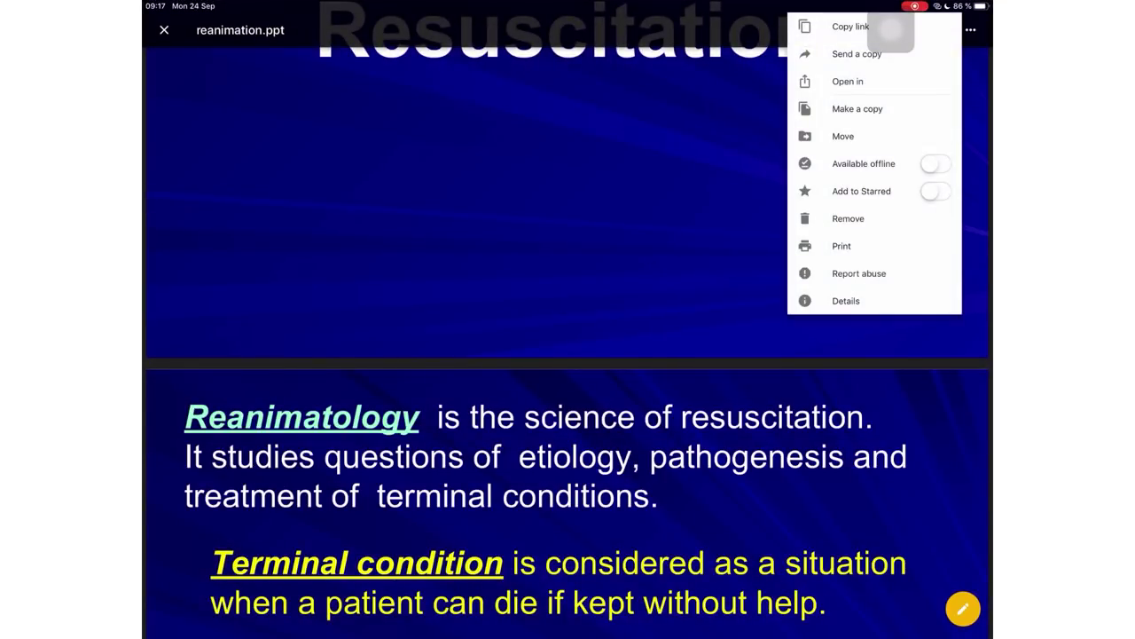
- Send reanimation.ppt to another app and swipe the share sheet toward PowerPoint
{"action": "left_click", "coordinate": [848, 81]}
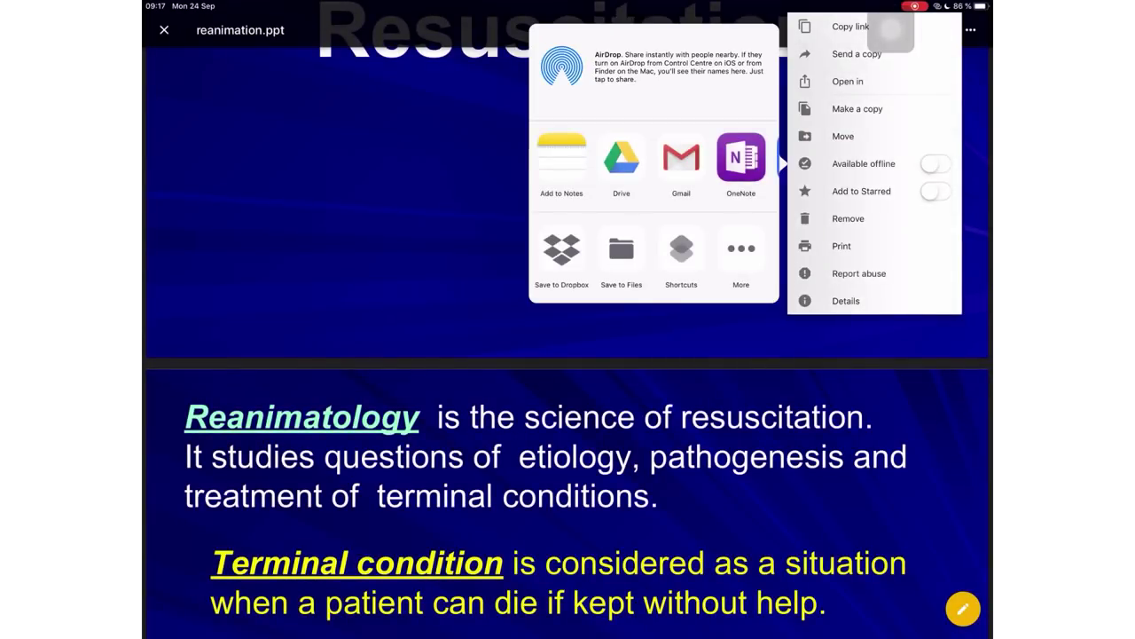
{"action": "scroll", "coordinate": [654, 160], "scroll_direction": "right", "scroll_amount": 5}
{"action": "scroll", "coordinate": [654, 160], "scroll_direction": "right", "scroll_amount": 5}
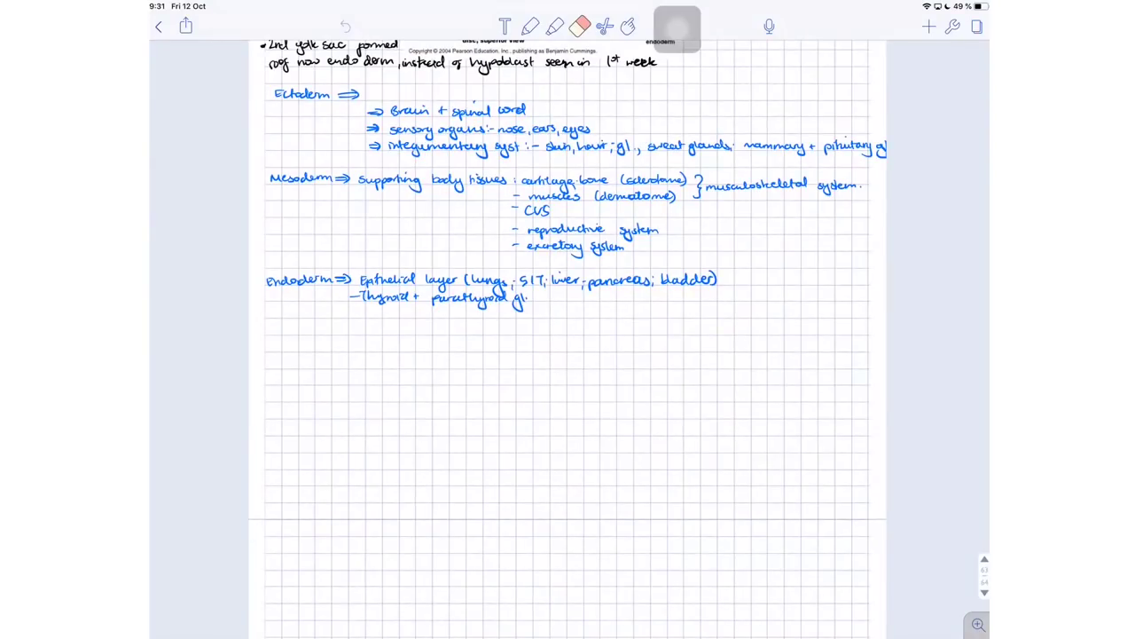
- Share the note to Google Drive to show its PDF export settings
{"action": "left_click", "coordinate": [185, 25]}
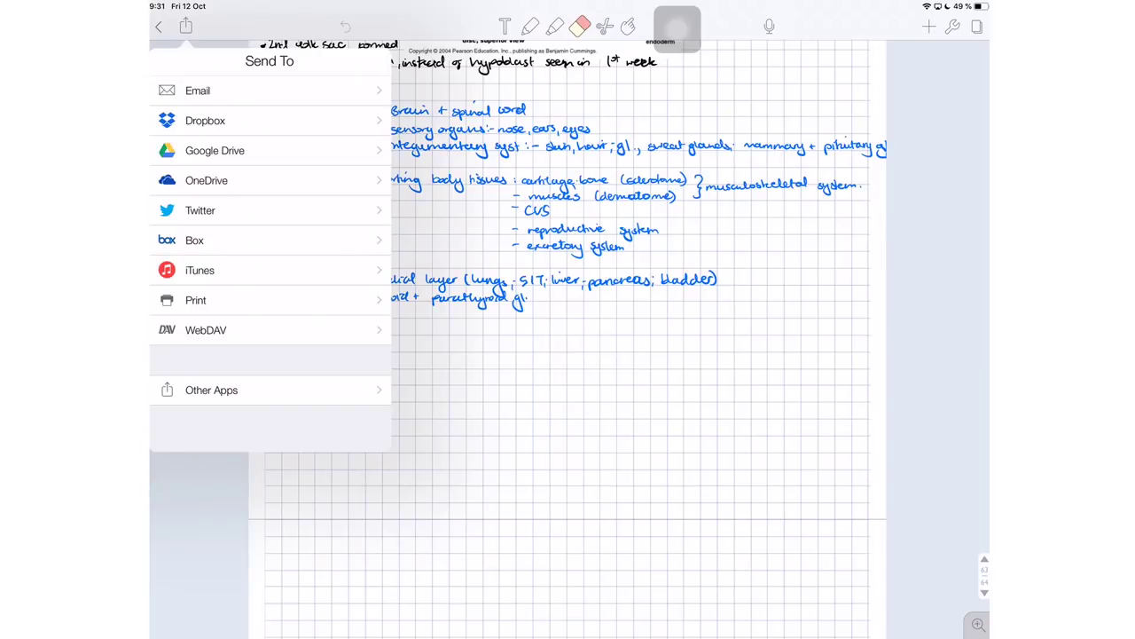
{"action": "left_click", "coordinate": [215, 150]}
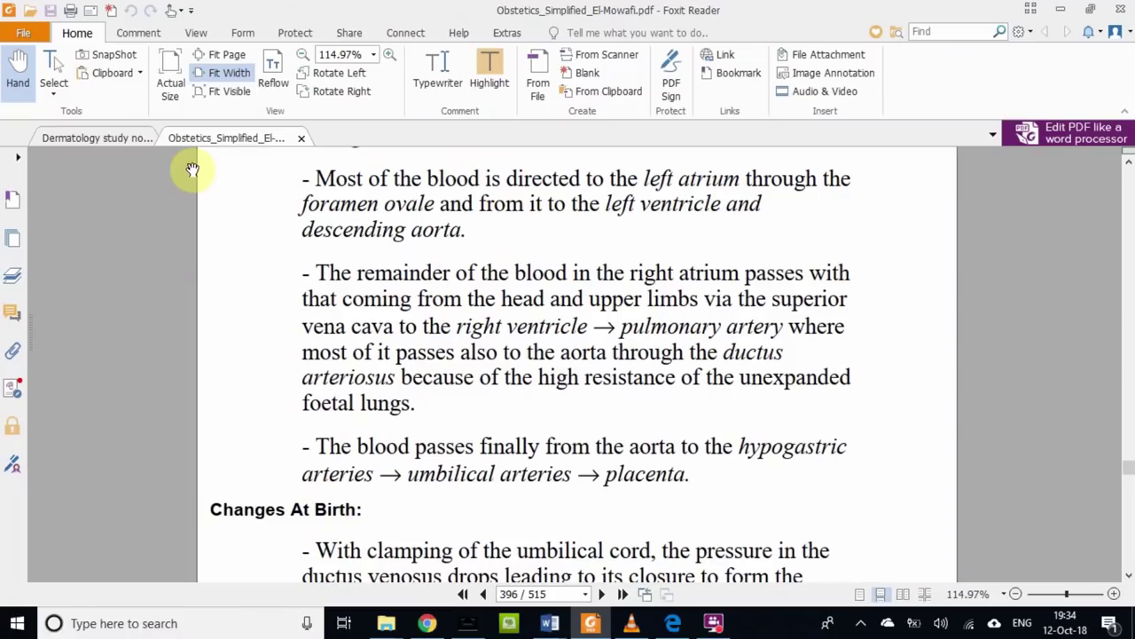
- Switch to Dermatology study notes.pdf, skim the urethritis pages, and show its bookmarks list
{"action": "left_click", "coordinate": [105, 139]}
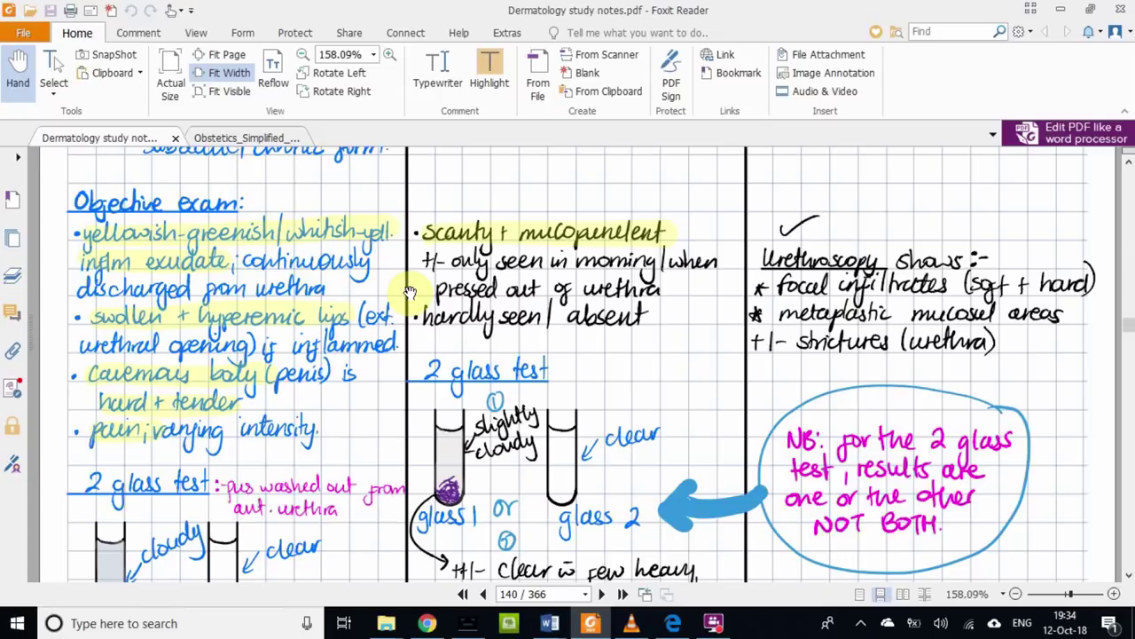
{"action": "scroll", "coordinate": [410, 293], "scroll_direction": "down", "scroll_amount": 5}
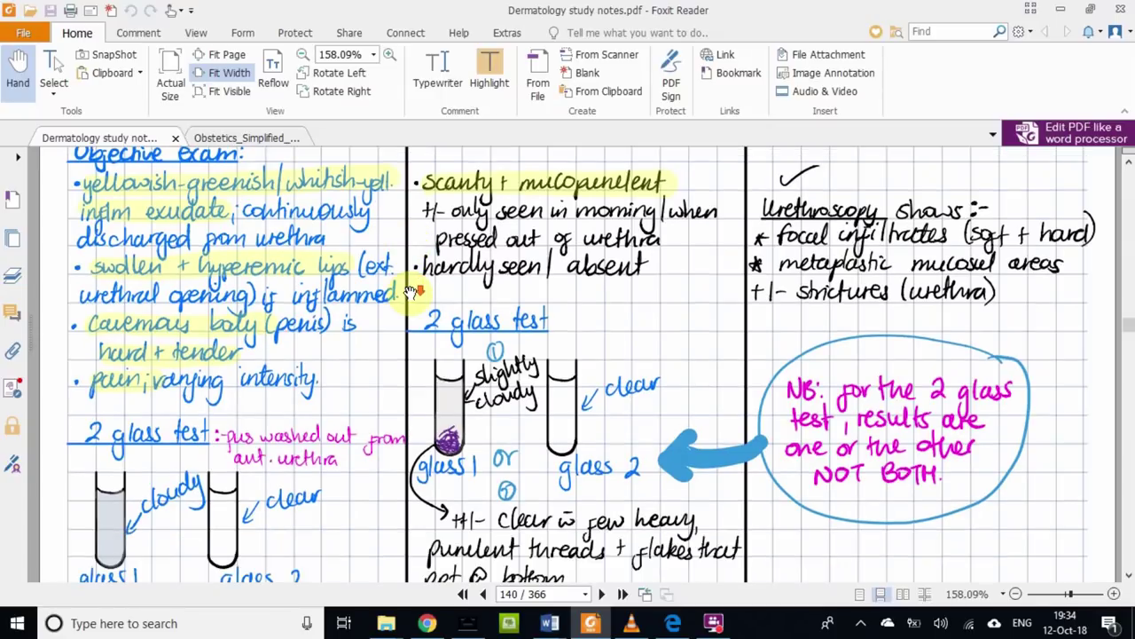
{"action": "scroll", "coordinate": [330, 355], "scroll_direction": "down", "scroll_amount": 10}
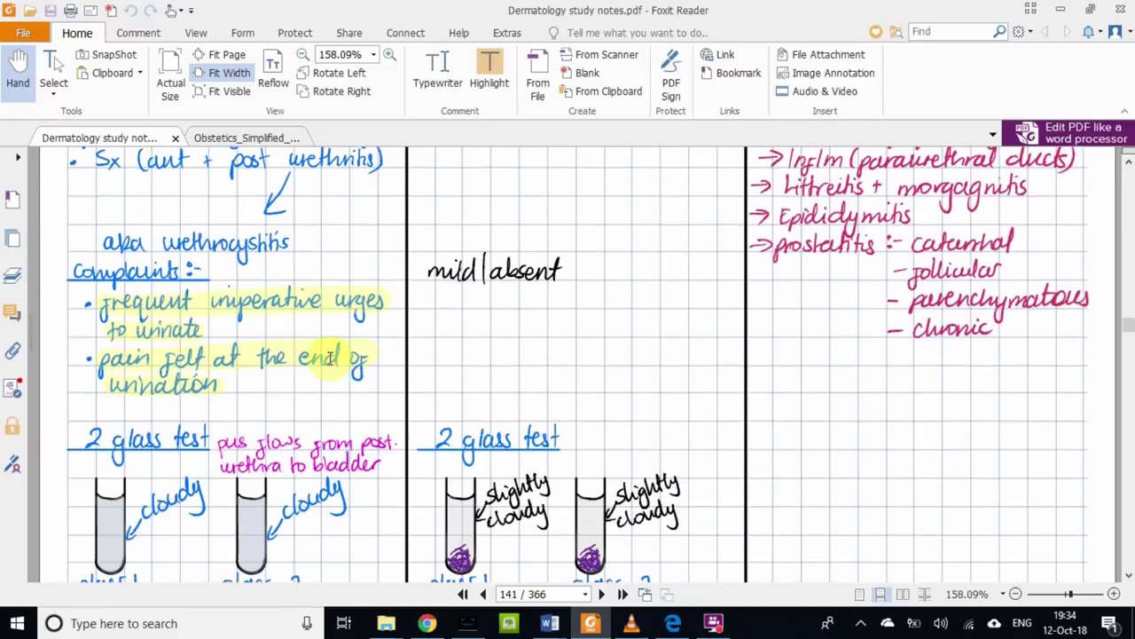
{"action": "scroll", "coordinate": [334, 358], "scroll_direction": "down", "scroll_amount": 3}
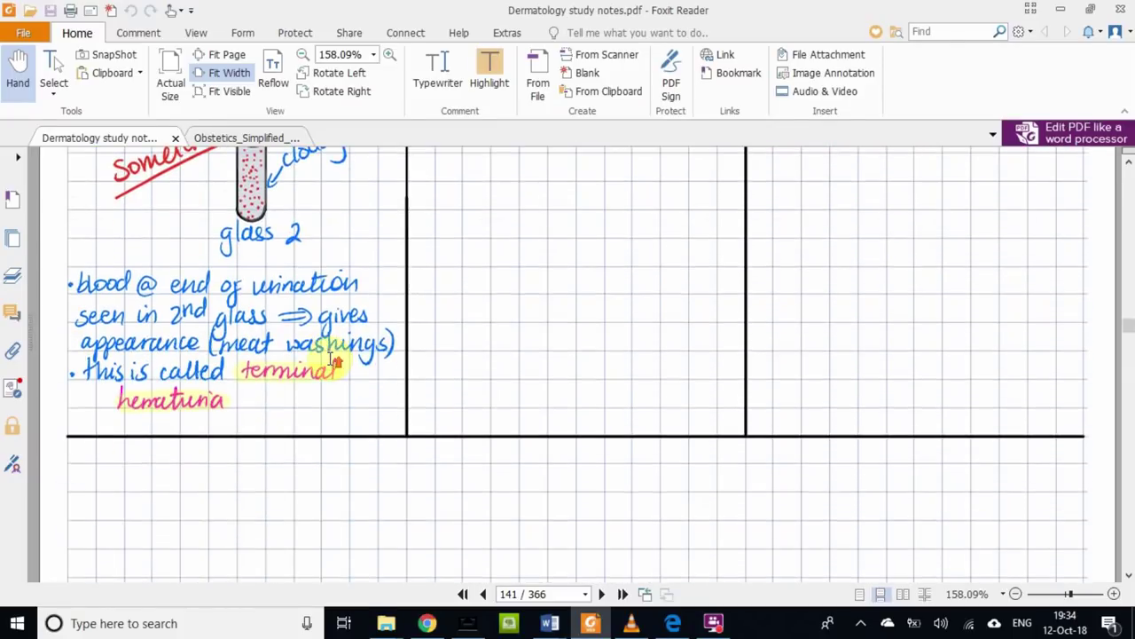
{"action": "scroll", "coordinate": [333, 358], "scroll_direction": "up", "scroll_amount": 10}
{"action": "scroll", "coordinate": [334, 357], "scroll_direction": "up", "scroll_amount": 8}
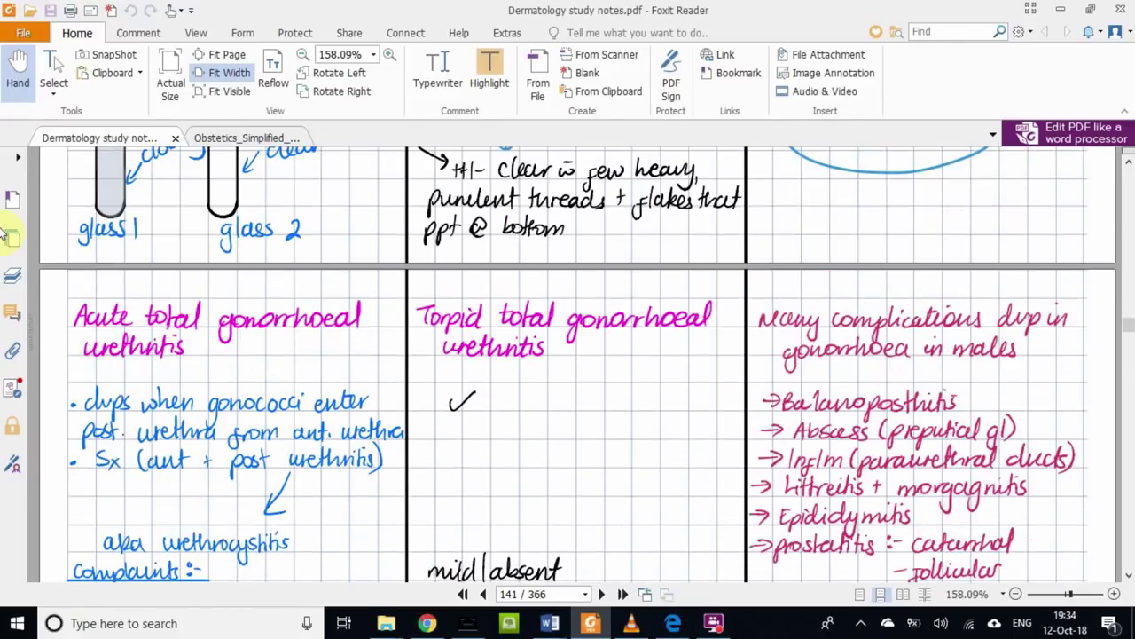
{"action": "left_click", "coordinate": [19, 156]}
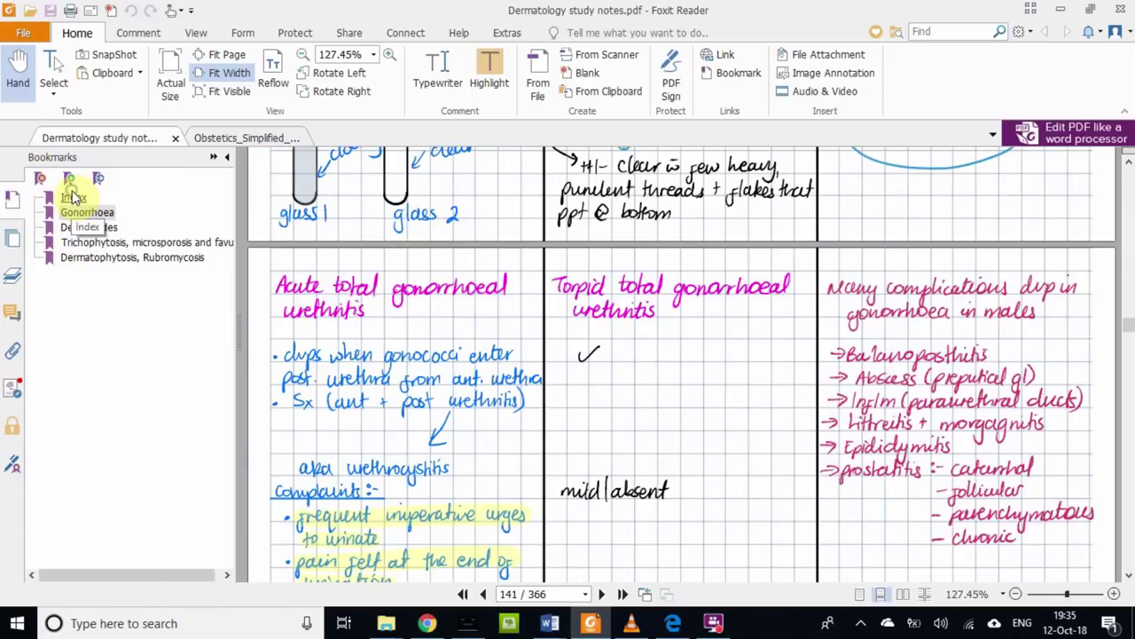
- Jump to the Index bookmark and scroll down through the index page
{"action": "left_click", "coordinate": [75, 196]}
{"action": "scroll", "coordinate": [387, 268], "scroll_direction": "down", "scroll_amount": 2}
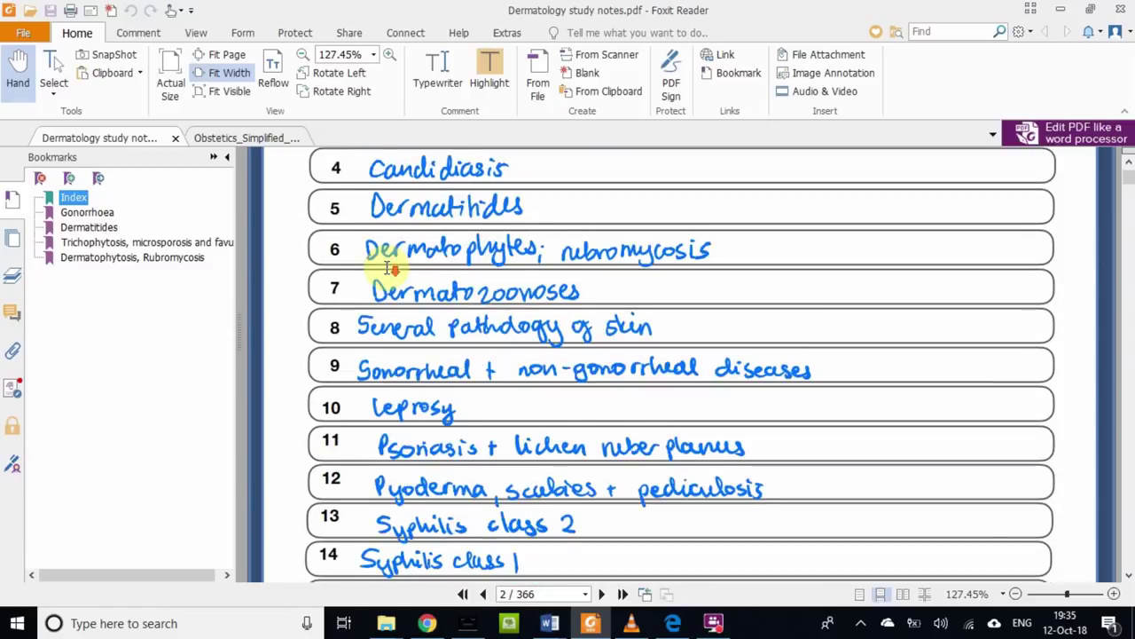
{"action": "scroll", "coordinate": [388, 268], "scroll_direction": "down", "scroll_amount": 5}
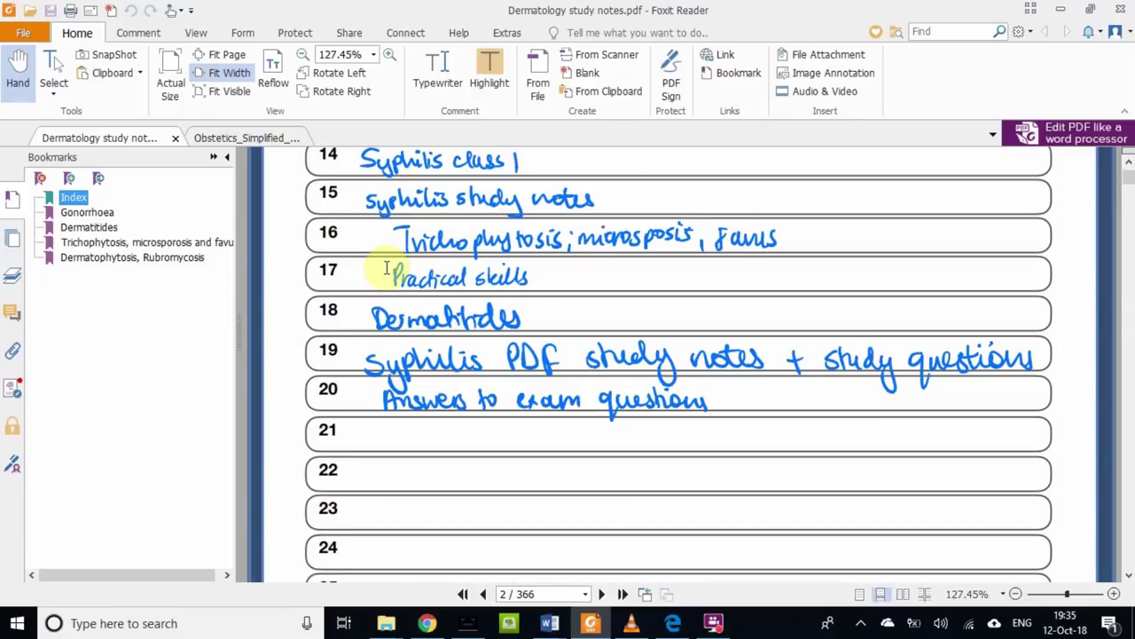
{"action": "scroll", "coordinate": [387, 268], "scroll_direction": "down", "scroll_amount": 3}
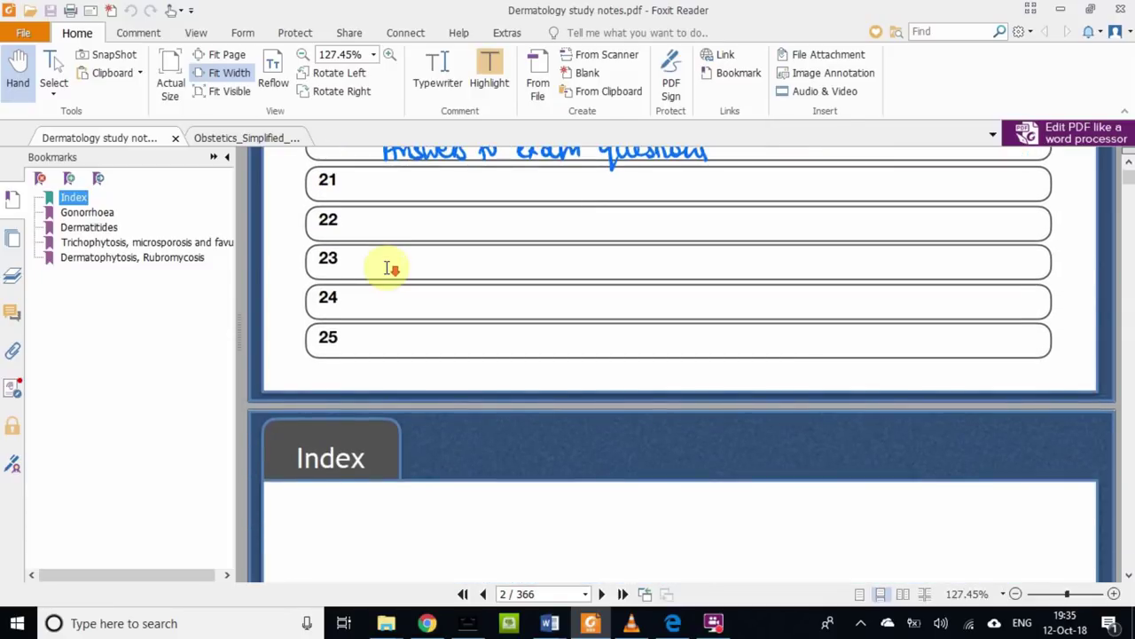
{"action": "scroll", "coordinate": [388, 268], "scroll_direction": "down", "scroll_amount": 3}
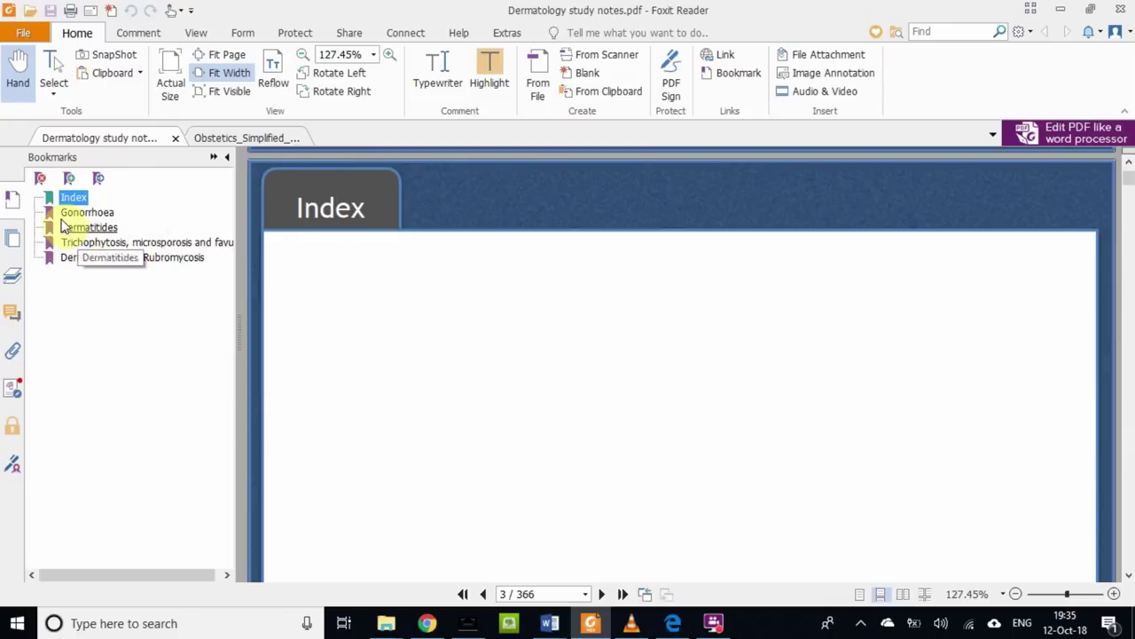
- Jump to the Gonorrhoea bookmark and read down its general information
{"action": "left_click", "coordinate": [71, 214]}
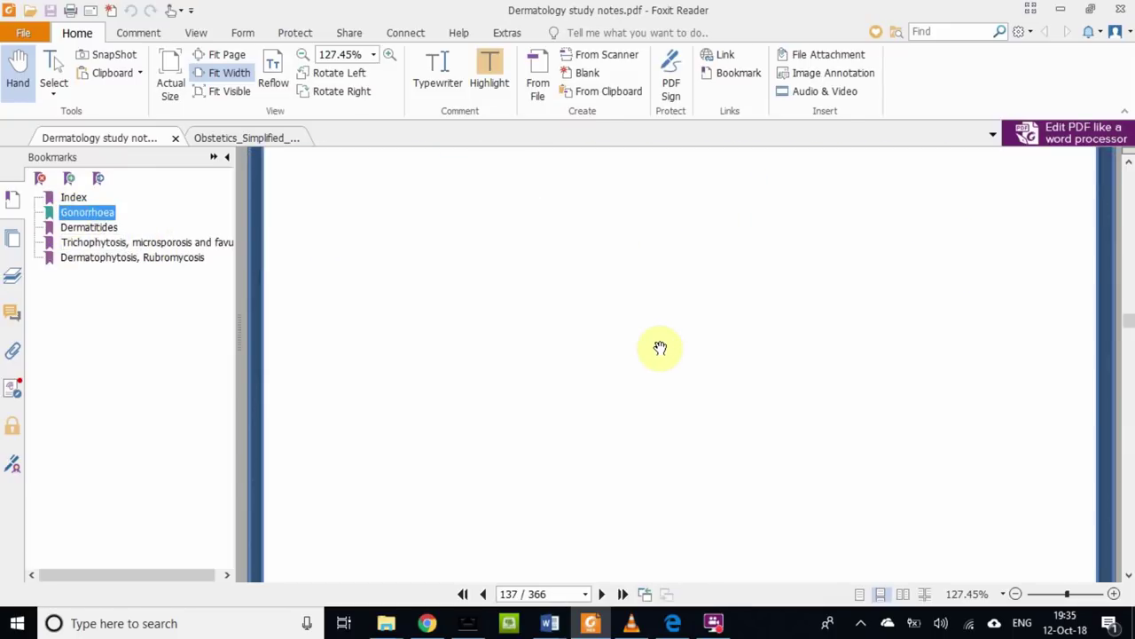
{"action": "scroll", "coordinate": [660, 347], "scroll_direction": "down", "scroll_amount": 5}
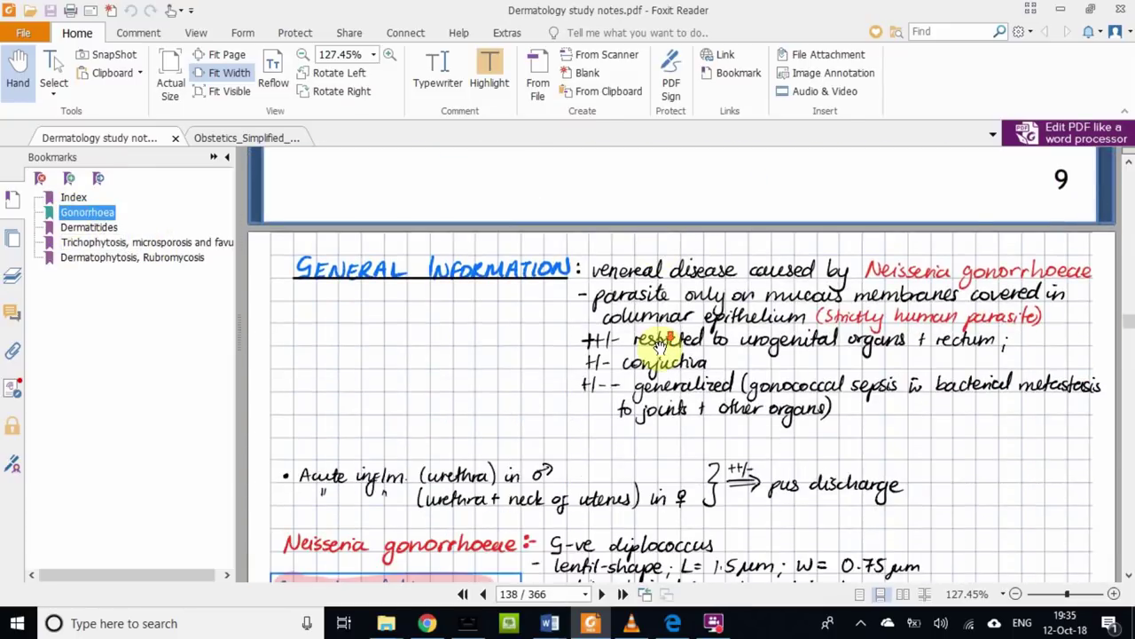
{"action": "scroll", "coordinate": [661, 344], "scroll_direction": "down", "scroll_amount": 4}
{"action": "scroll", "coordinate": [660, 347], "scroll_direction": "down", "scroll_amount": 1}
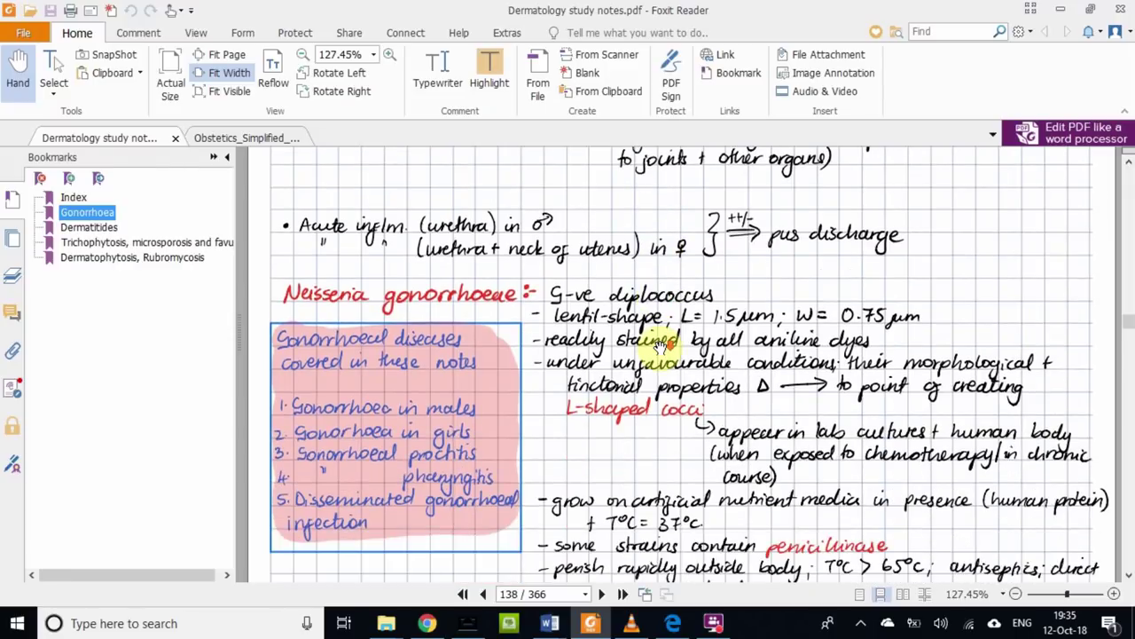
{"action": "scroll", "coordinate": [664, 346], "scroll_direction": "down", "scroll_amount": 10}
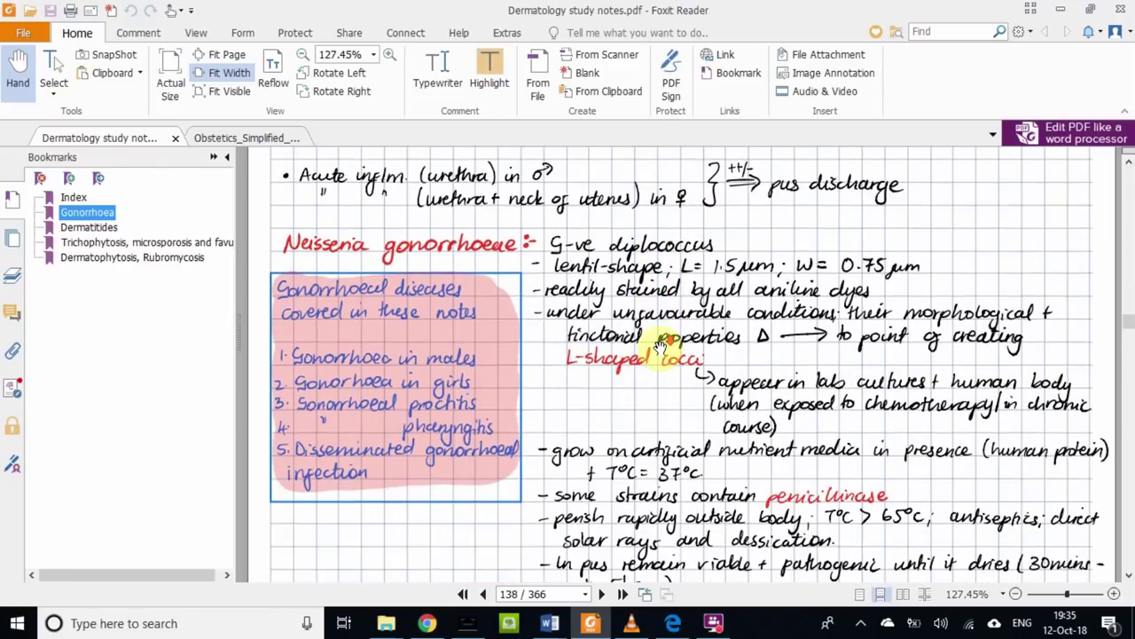
- Bring the Syllabus document forward in Word and open File › Save As
{"action": "mouse_move", "coordinate": [550, 623]}
{"action": "mouse_move", "coordinate": [590, 568]}
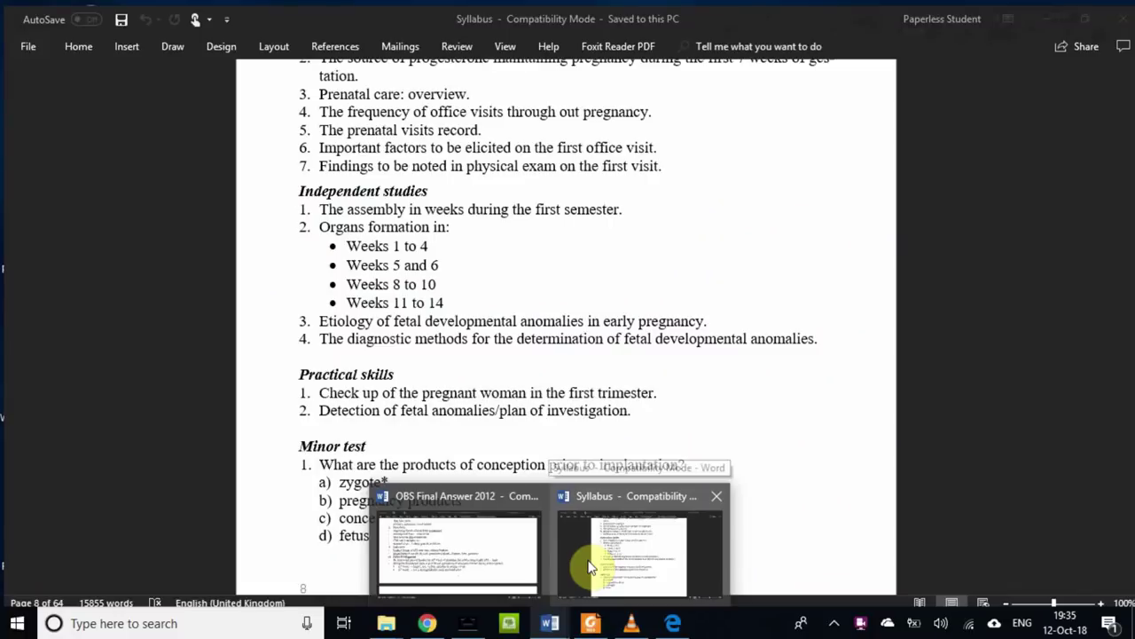
{"action": "left_click", "coordinate": [590, 568]}
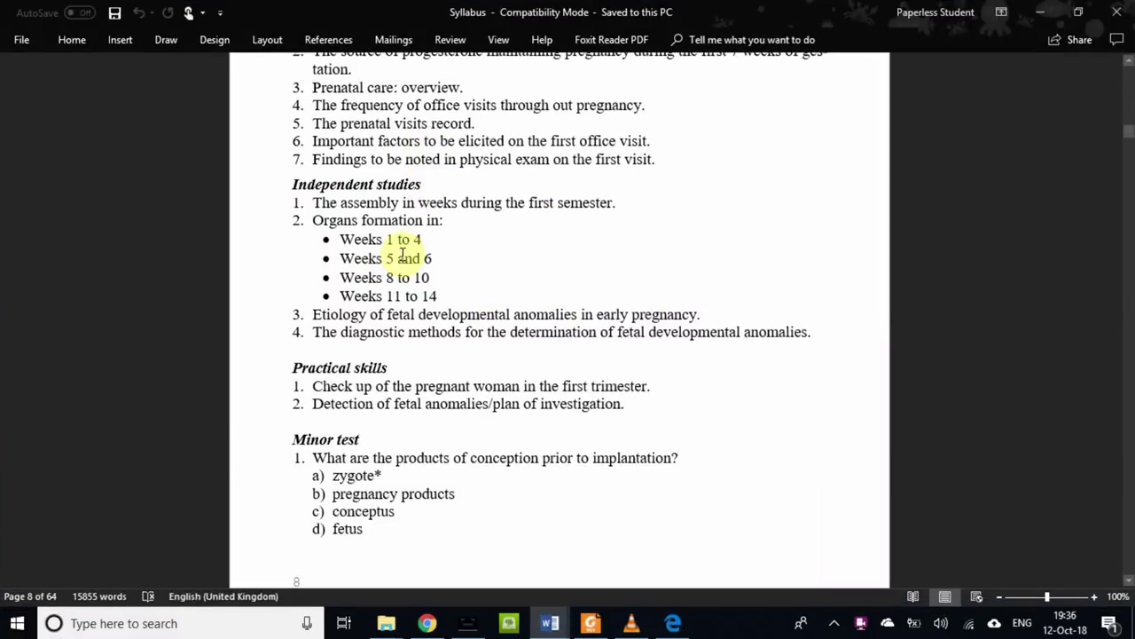
{"action": "left_click", "coordinate": [20, 42]}
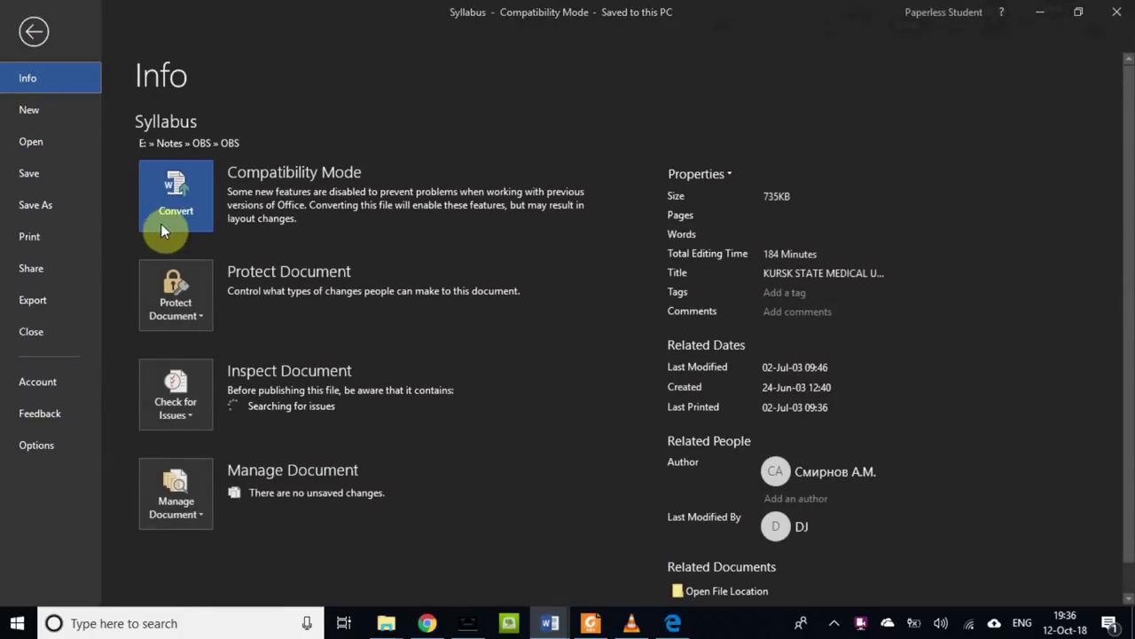
{"action": "left_click", "coordinate": [35, 206]}
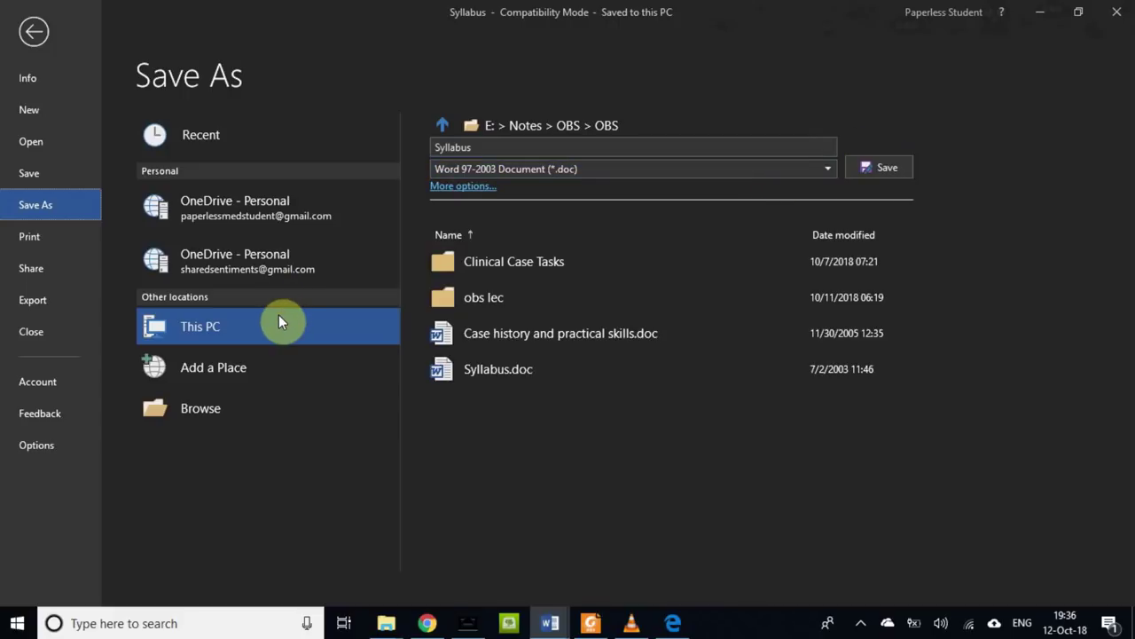
- Choose OneDrive - Personal as the save location to list its Attachments, Documents and Trauma folders
{"action": "left_click", "coordinate": [226, 207]}
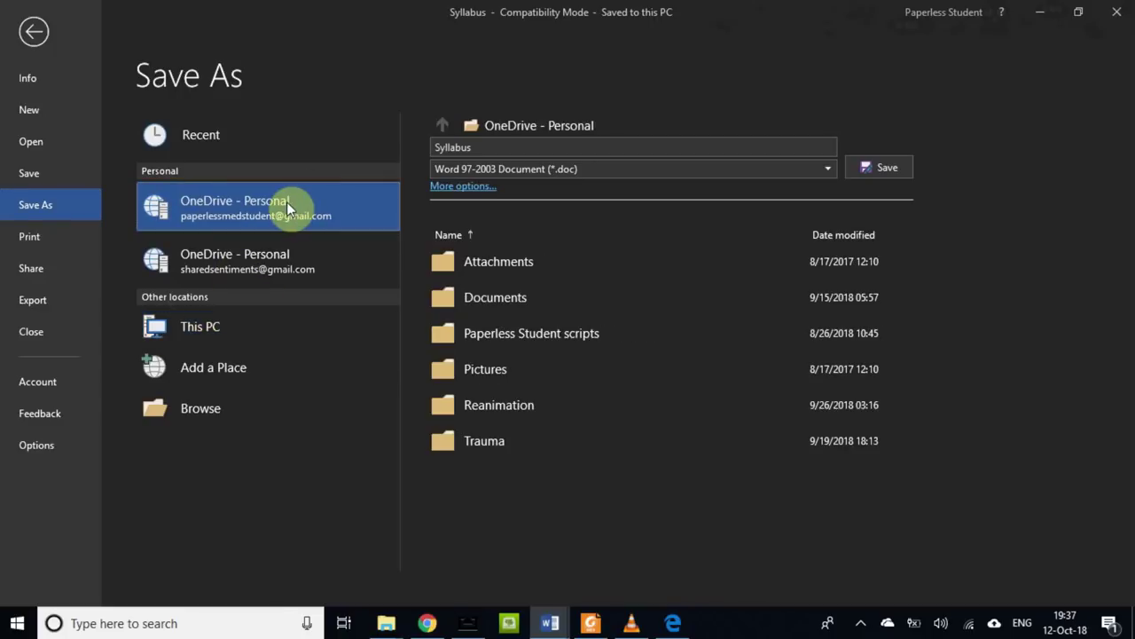